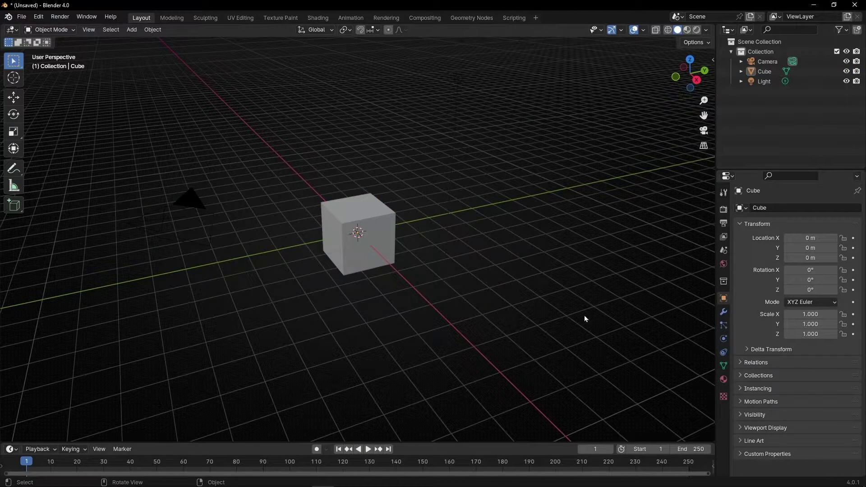
Delete the default camera and light from the scene.
left_click(149, 226)
key("Delete")
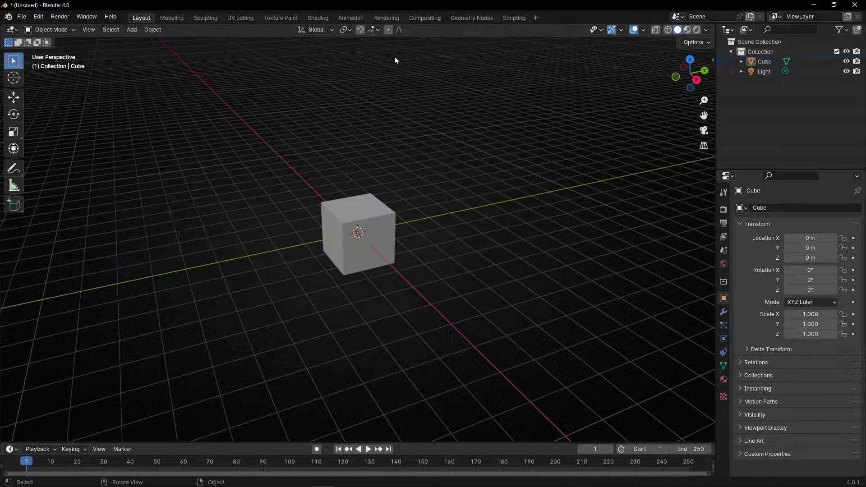
left_click(458, 78)
key("Delete")
Switch to the Geometry Nodes workspace and close the outliner/properties column and spreadsheet.
left_click(471, 18)
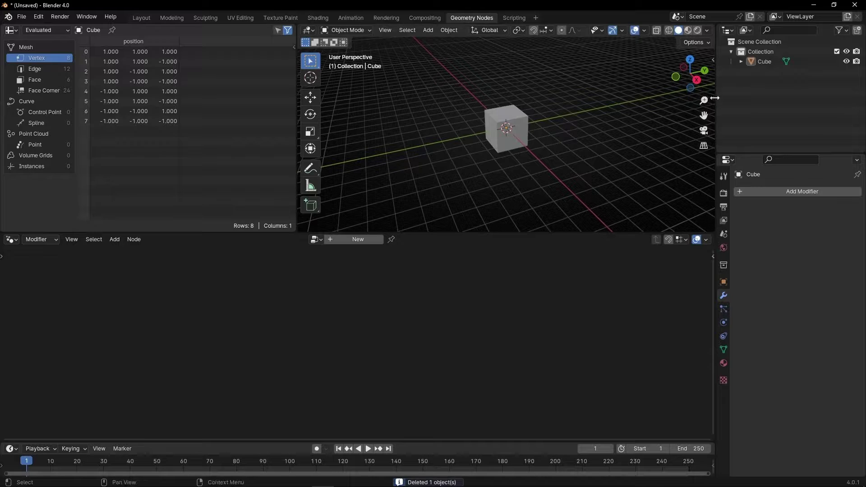
left_click_drag(716, 100, 850, 100)
right_click(239, 32)
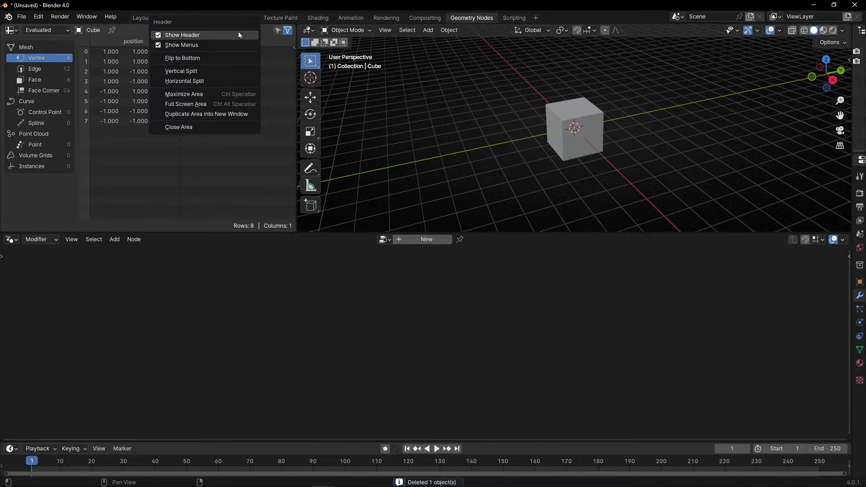
left_click(173, 127)
Give the cube a new Geometry Nodes tree and frame it in the editor.
left_click(409, 126)
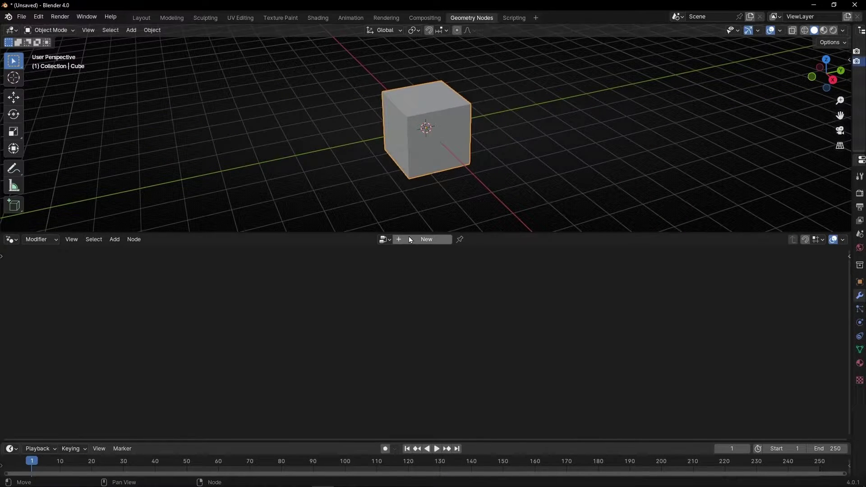
left_click(426, 239)
key("Home")
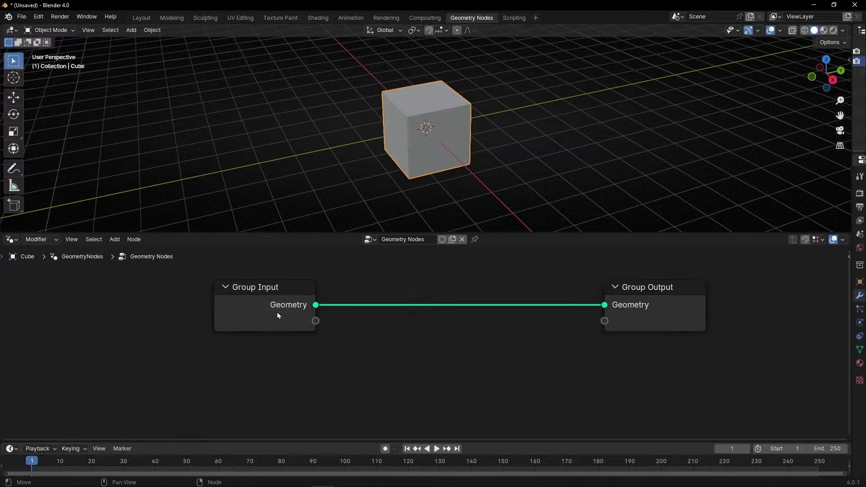
Delete the Group Input node and add a String to Curves node.
left_click(277, 312)
key("x")
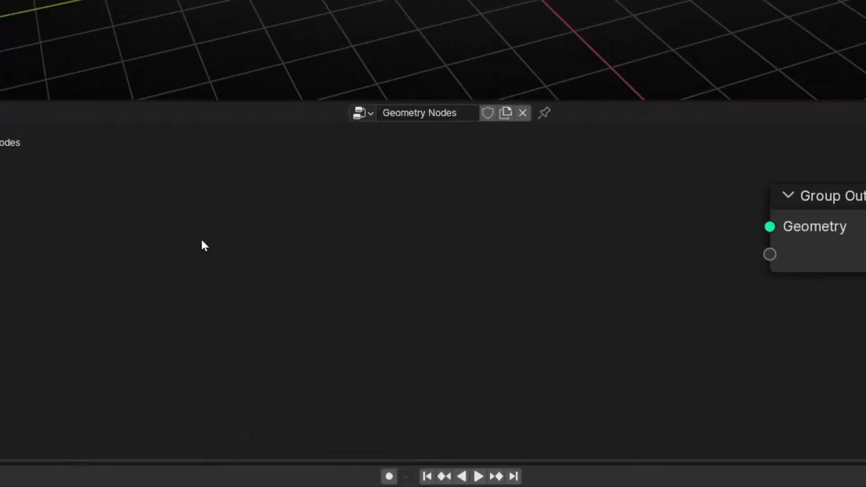
key("shift+a")
type("string")
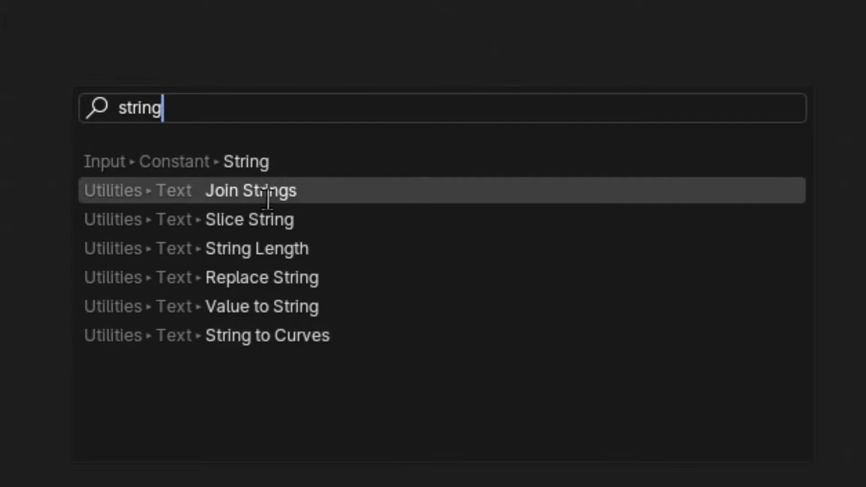
left_click(281, 337)
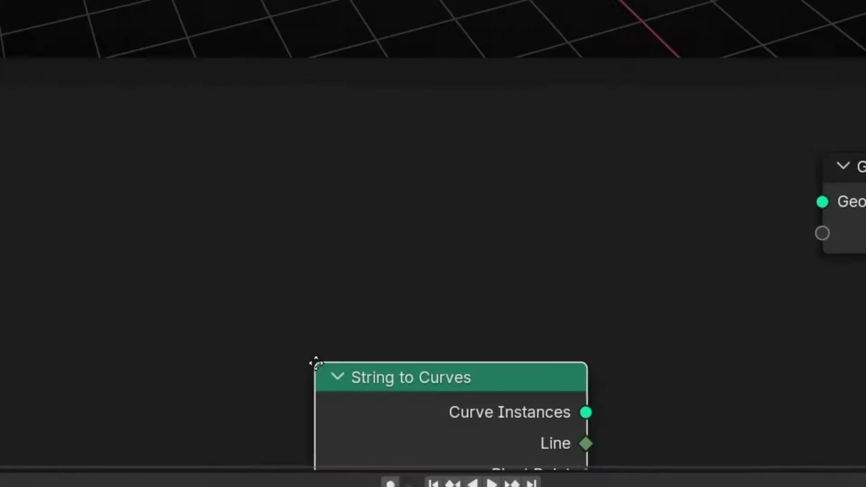
left_click(312, 290)
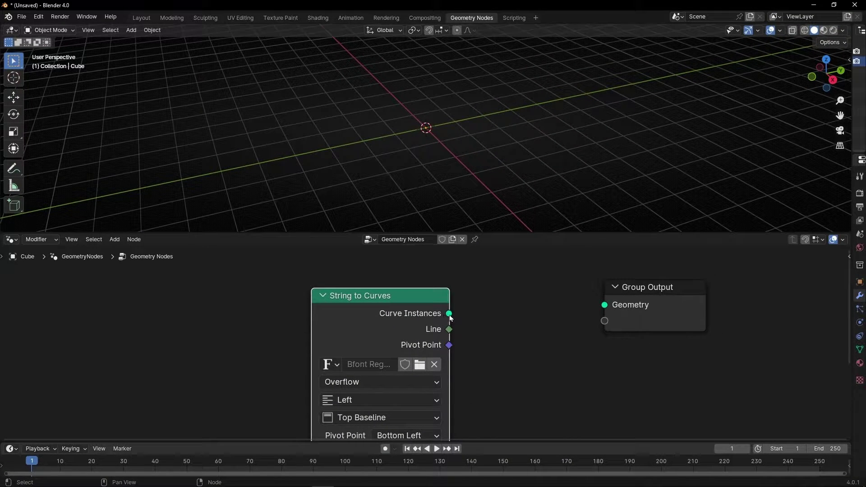
Connect Curve Instances to Group Output and set the string to 'Blender'.
left_click_drag(450, 317, 531, 314)
left_click_drag(622, 307, 622, 307)
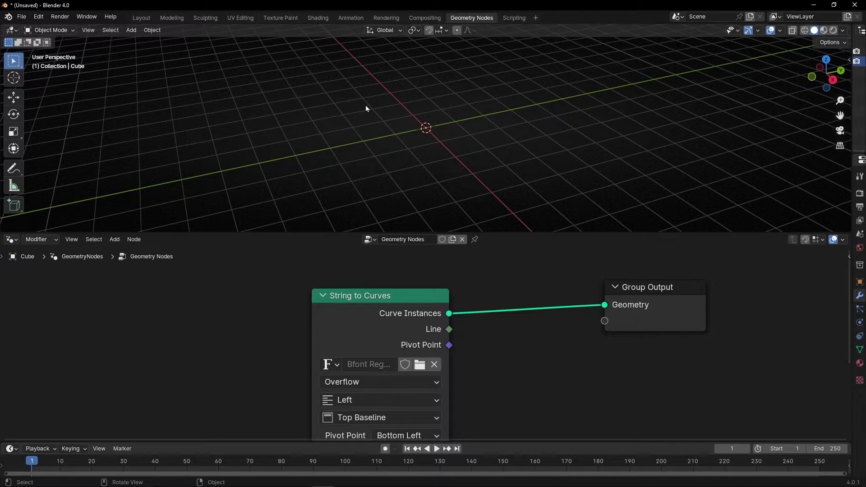
scroll(497, 396, "down", 5, "shift")
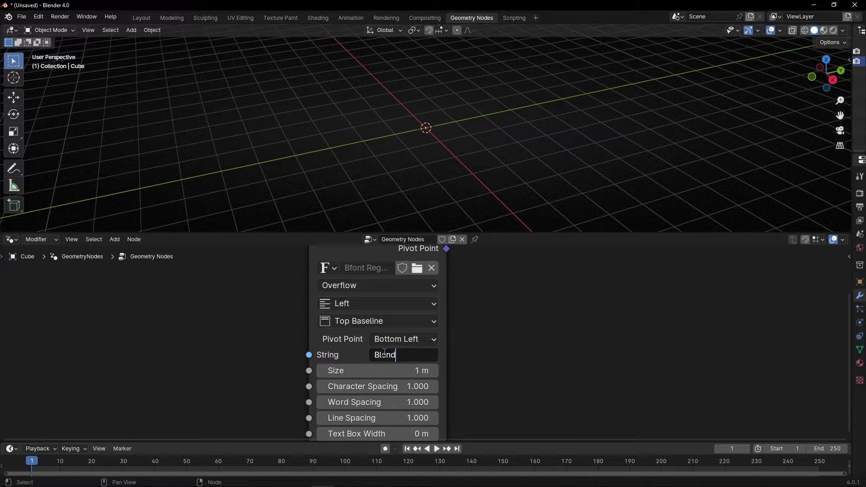
key("Return")
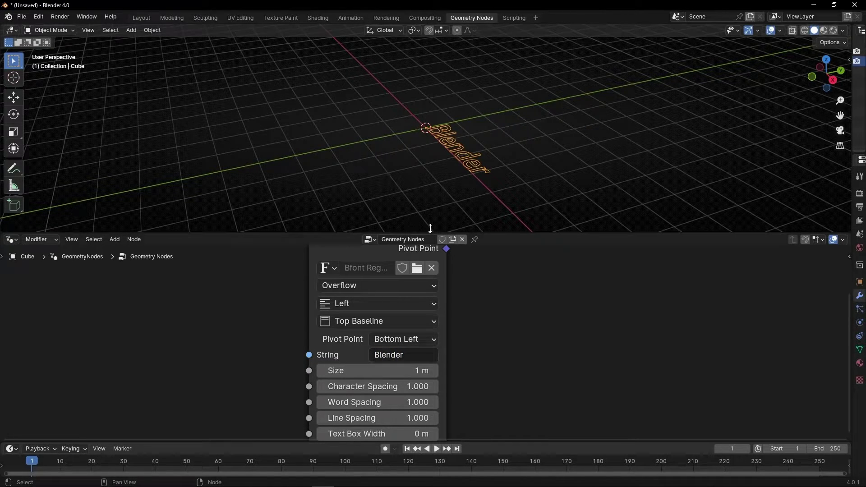
Orbit to a front view of the text, try a 2 m size, then revert to 1 m.
middle_click_drag(434, 224, 516, 184)
middle_click_drag(487, 265, 461, 393)
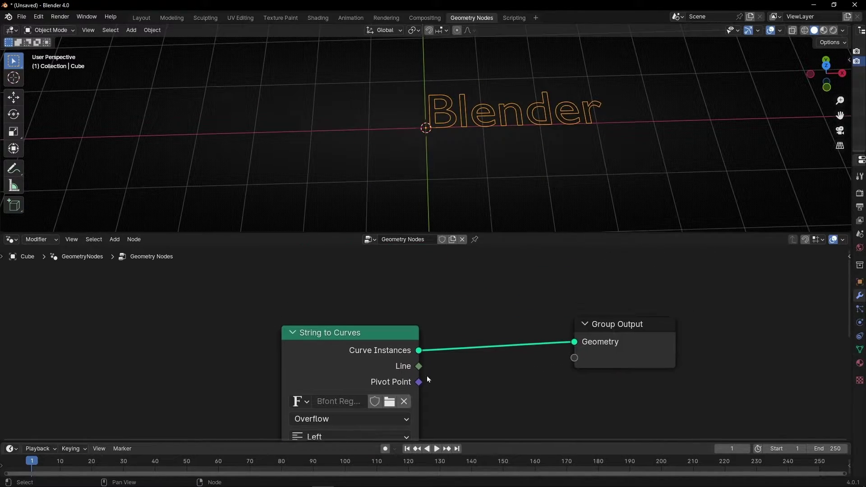
mouse_move(419, 350)
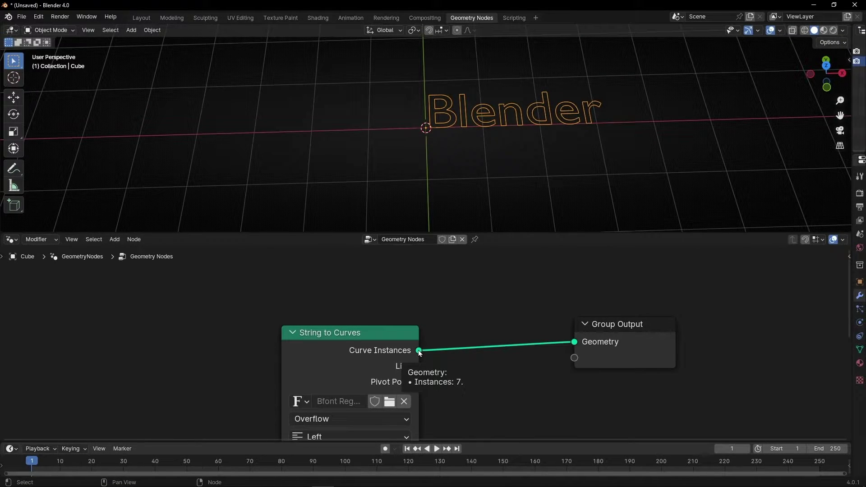
middle_click_drag(464, 402, 478, 249)
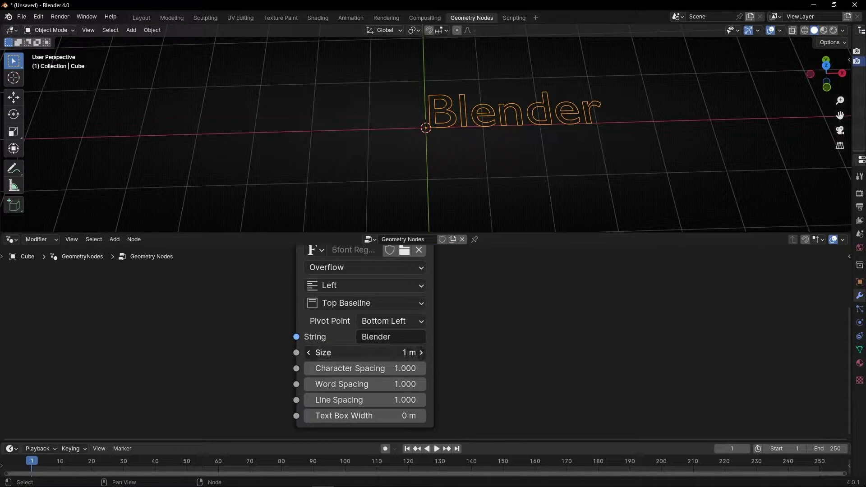
left_click_drag(378, 347, 357, 368)
key("ctrl+z")
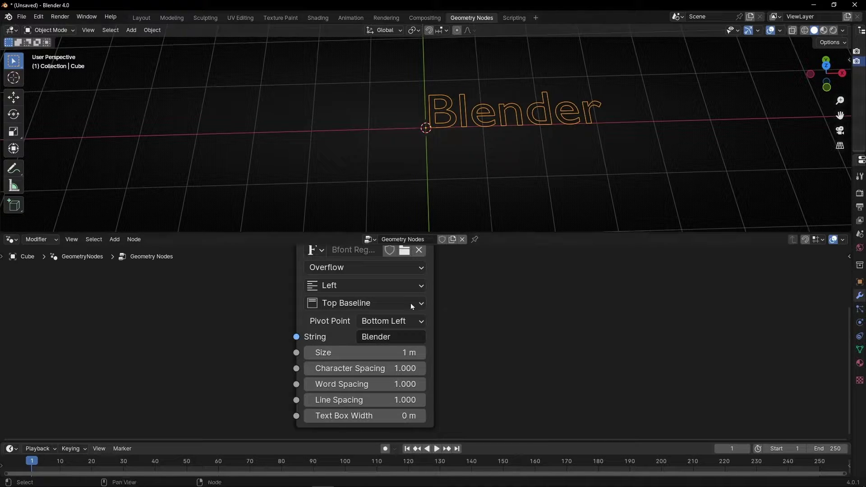
Extend the string to 'Blender is the best program' and test the word spacing.
left_click(405, 336)
left_click(405, 334)
type("is the best program")
key("Return")
scroll(457, 196, "down", 2)
middle_click_drag(458, 196, 346, 188, "shift")
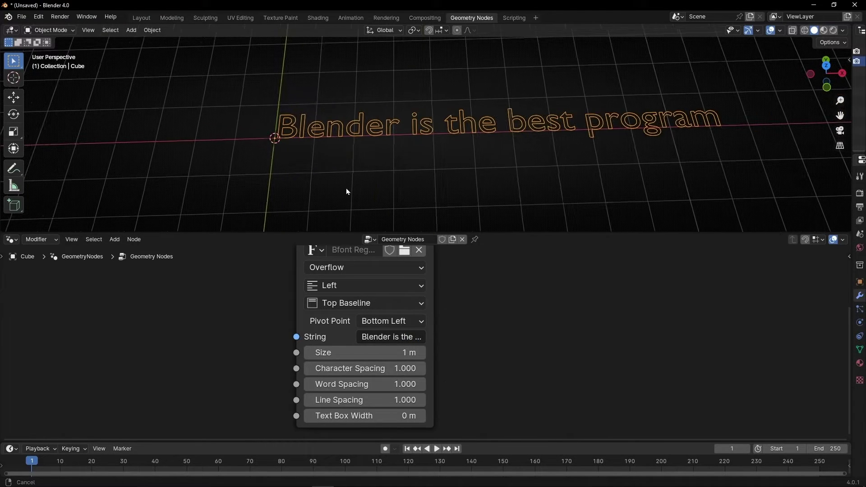
mouse_move(360, 384)
left_mouse_down()
mouse_move(452, 384)
mouse_move(361, 384)
left_mouse_up()
Set Text Box Width to 0.1 m and Line Spacing to 0.900.
scroll(487, 307, "down", 3)
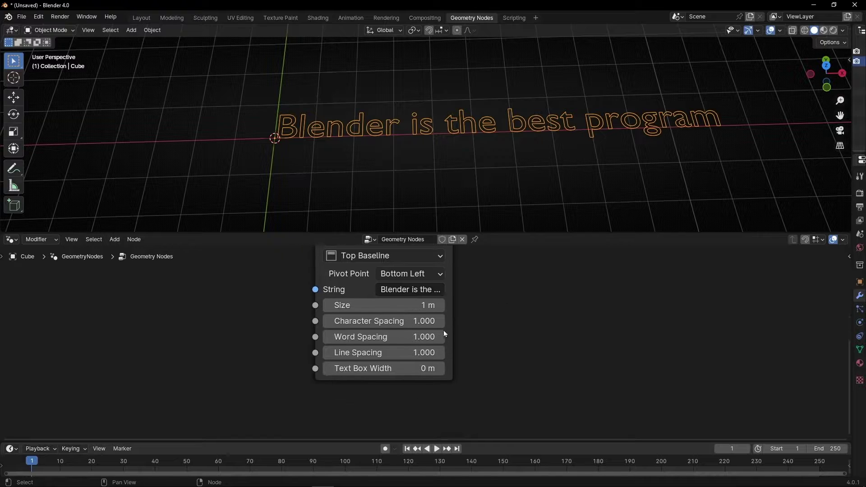
left_click(436, 368)
middle_click_drag(395, 214, 439, 145)
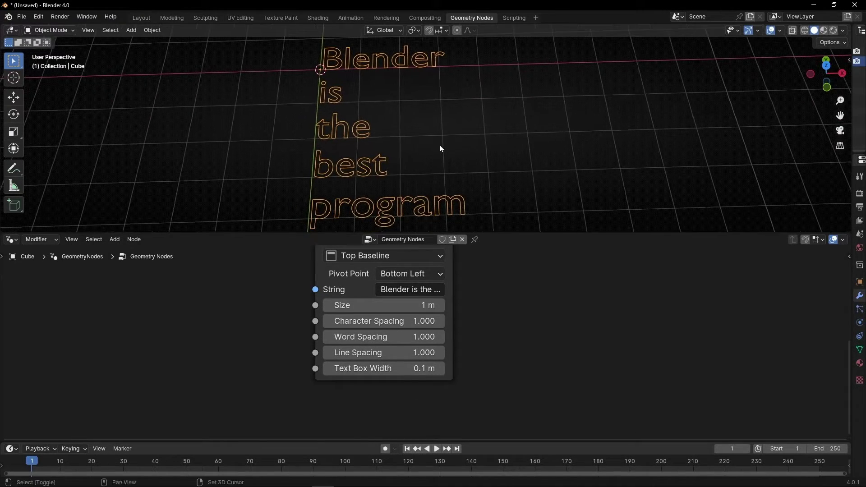
left_click(441, 353)
left_click(440, 353)
left_click(440, 353)
left_click(440, 352)
left_click(328, 352)
left_click(328, 353)
left_click(328, 353)
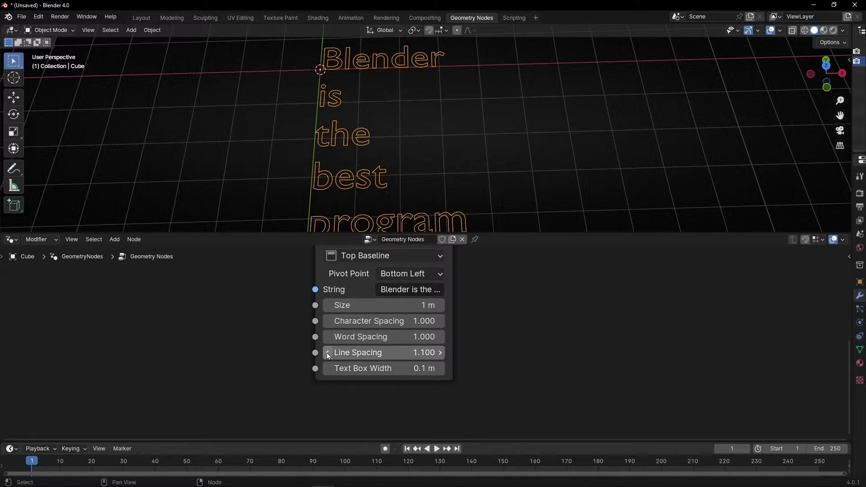
left_click(328, 353)
left_click(328, 353)
middle_click_drag(548, 287, 548, 349)
left_click(410, 350)
Trim the string back to 'Blender' and switch to a top orthographic view.
key("BackSpace")
key("BackSpace")
key("BackSpace")
key("Return")
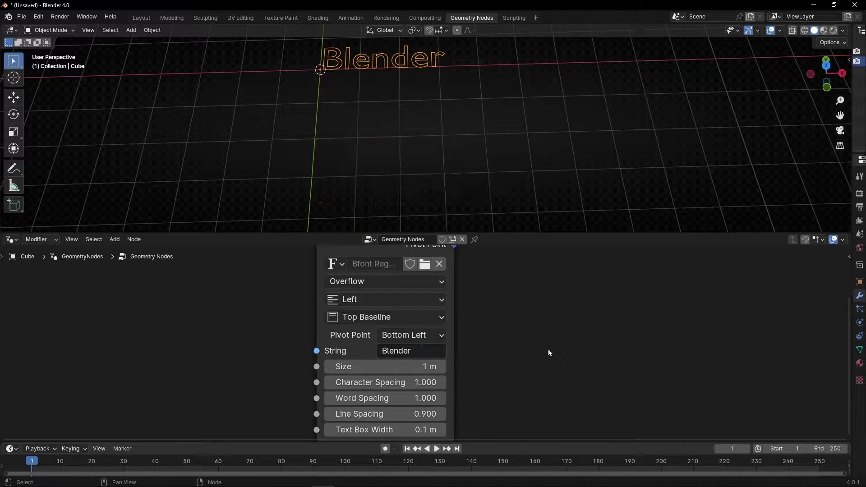
left_click(826, 66)
middle_click_drag(446, 90, 502, 156, "shift")
Set horizontal alignment to Center, after briefly testing Right.
left_click(378, 300)
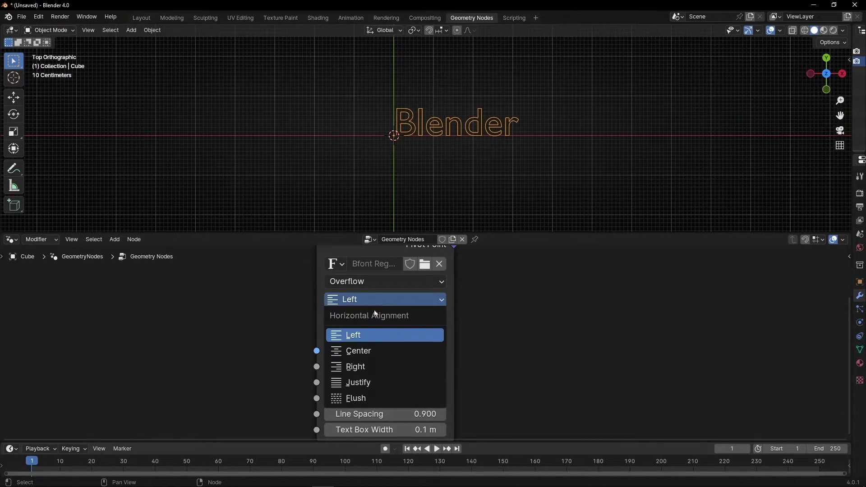
left_click(364, 350)
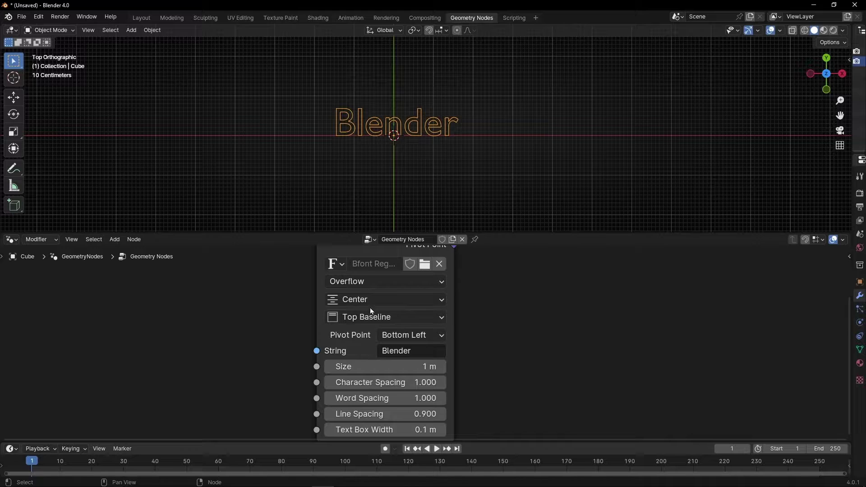
left_click(370, 300)
left_click(370, 370)
left_click(383, 300)
left_click(372, 351)
middle_click_drag(412, 266, 397, 336)
scroll(382, 147, "up", 2)
scroll(384, 142, "up", 2)
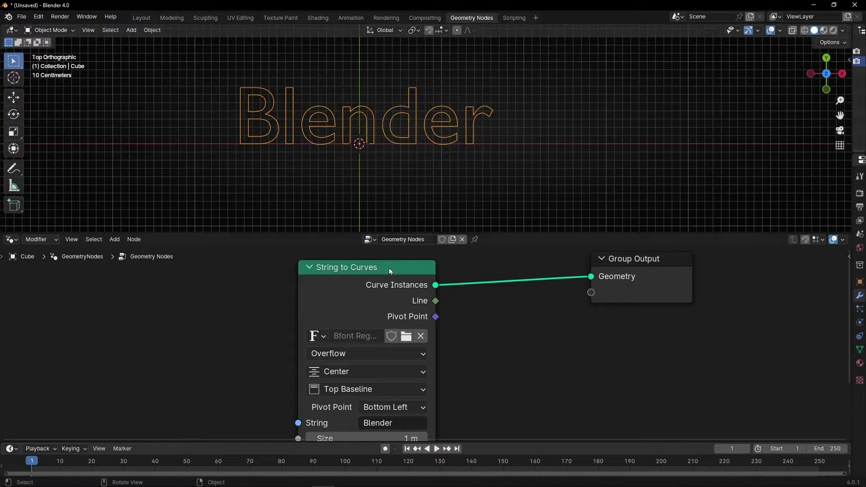
Set the text font to Arial Black and move Group Output further right.
left_click(407, 336)
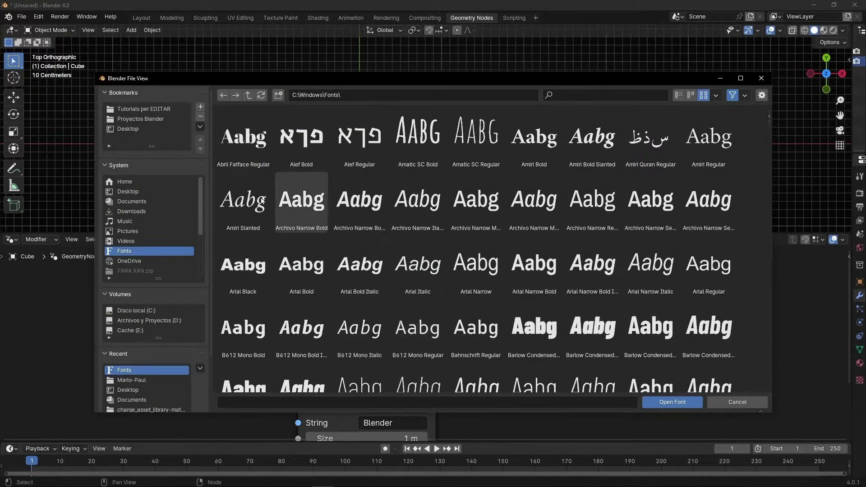
double_click(241, 267)
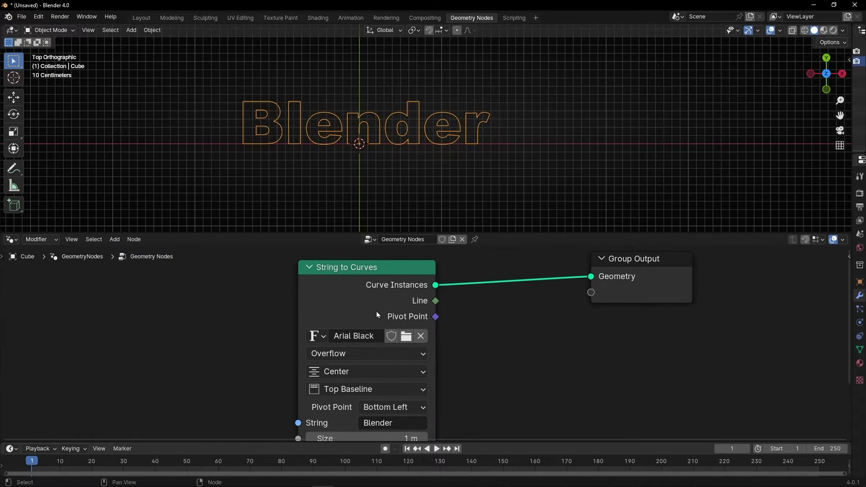
middle_click_drag(485, 366, 371, 381)
left_click_drag(519, 277, 596, 289)
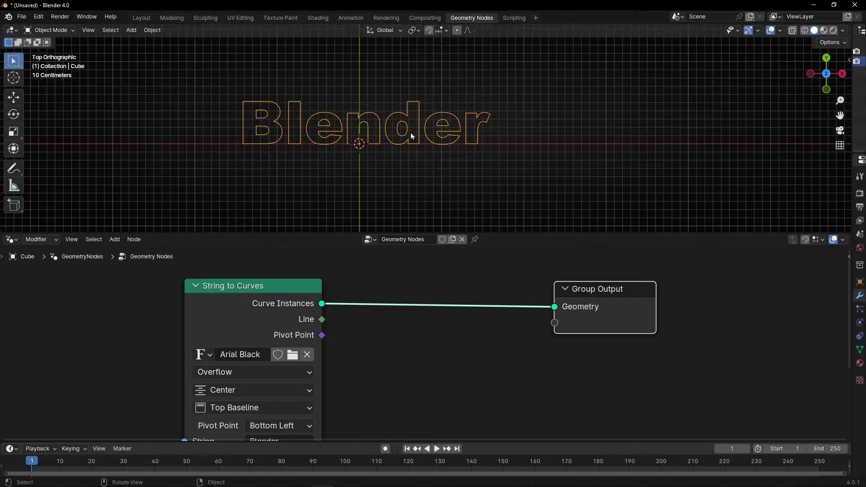
scroll(298, 139, "up", 3)
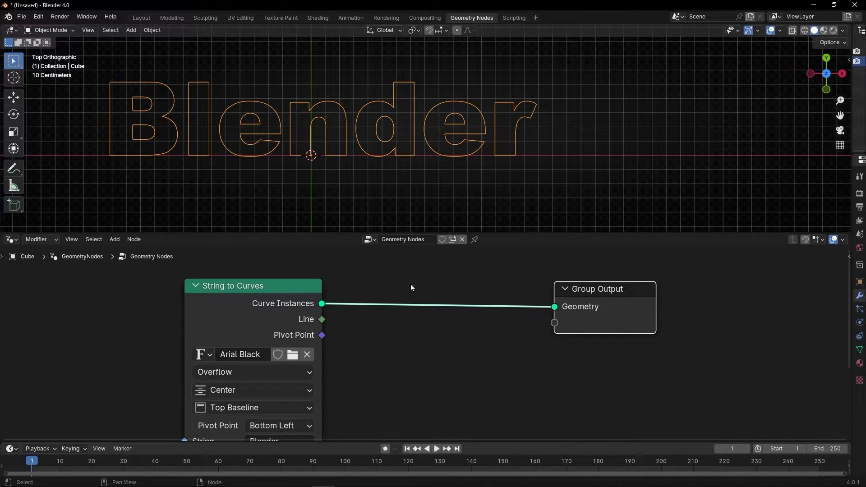
Insert a Curve to Mesh node into the text-to-output link.
key("shift+a")
type("curve t")
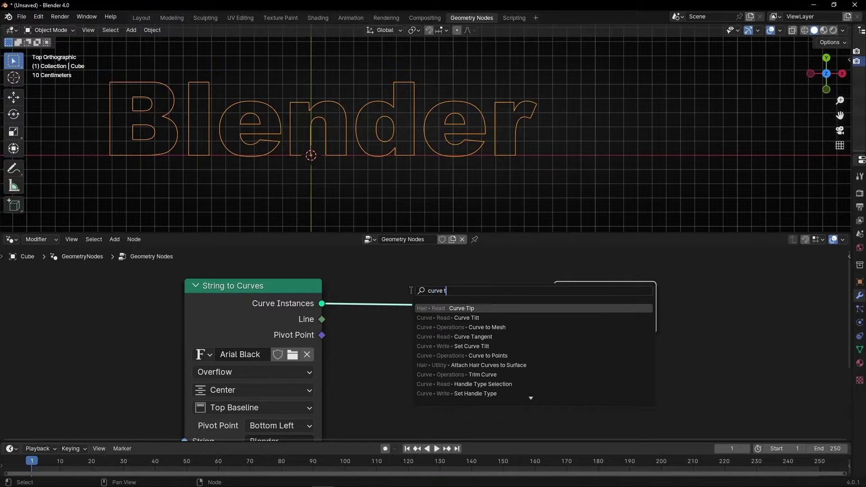
type("o")
key("Return")
left_click(430, 302)
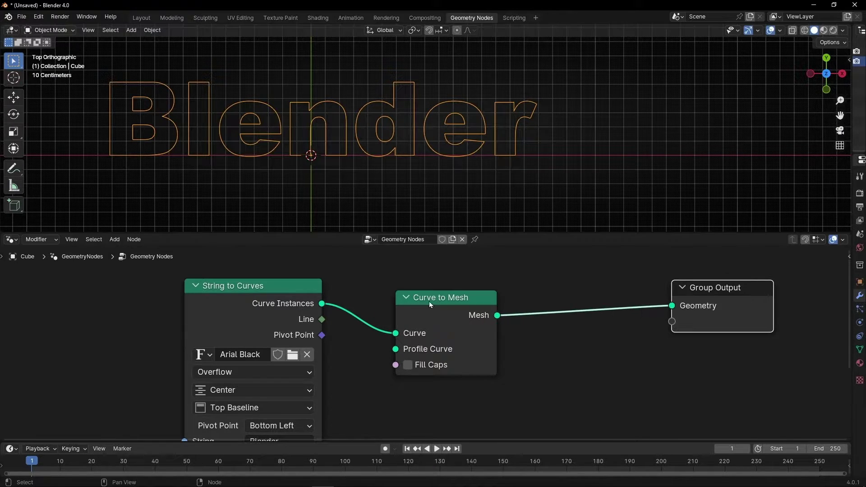
left_click_drag(429, 302, 542, 290)
Add a Curve Circle node as the Profile Curve input.
left_click_drag(509, 338, 474, 362)
type("curve cir")
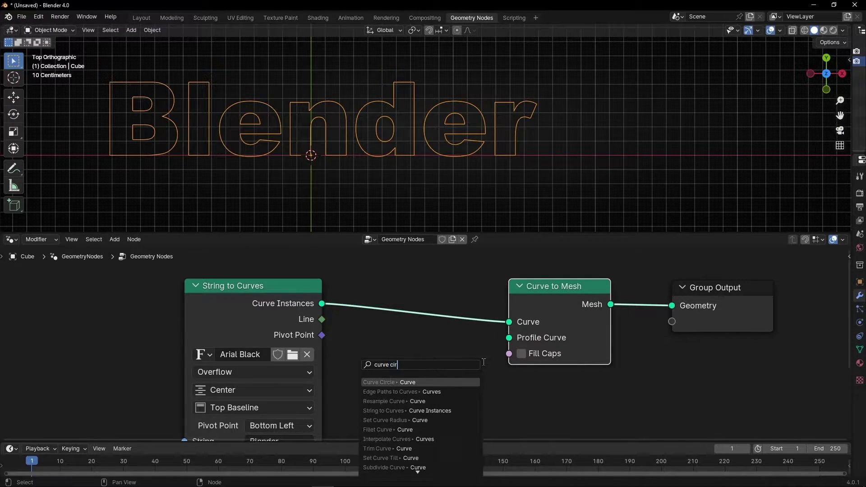
key("Return")
left_click(483, 349)
middle_click_drag(390, 415, 413, 386)
Set the Curve Circle radius to 0.05/4, giving 0.0125 m tubes.
left_click_drag(412, 386, 393, 386)
left_click(441, 386)
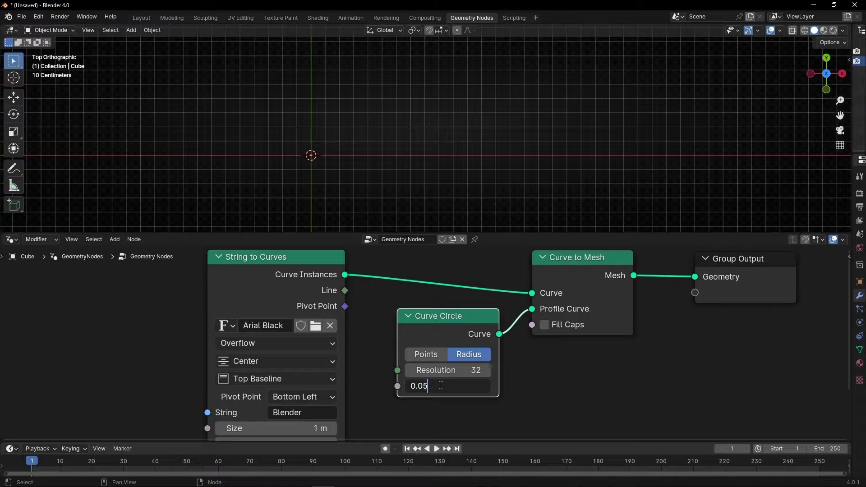
key("Return")
left_click(438, 385)
left_click(441, 386)
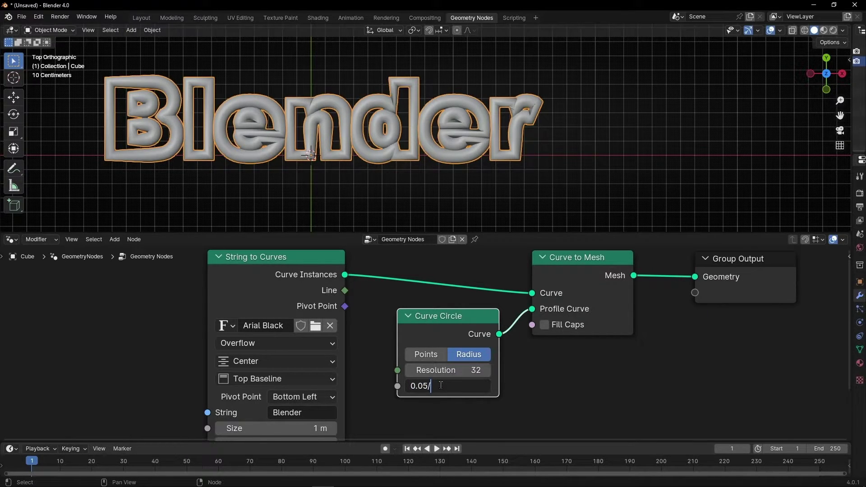
type("/4")
key("Return")
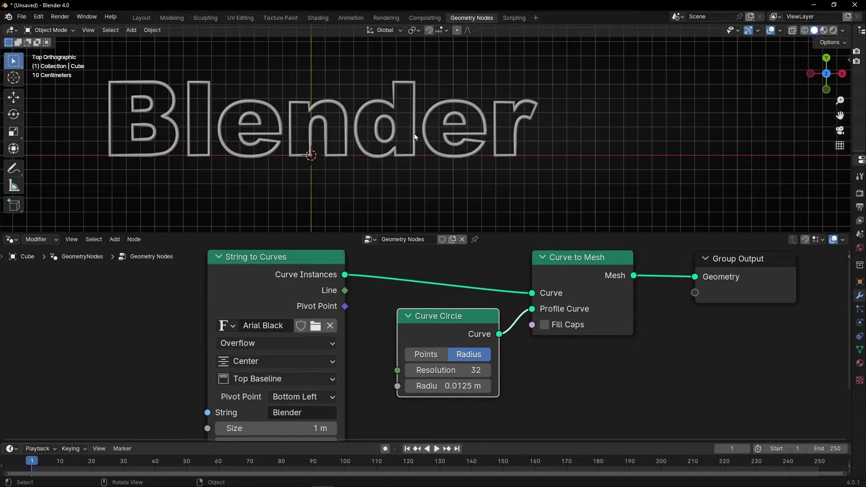
middle_click_drag(416, 139, 428, 122)
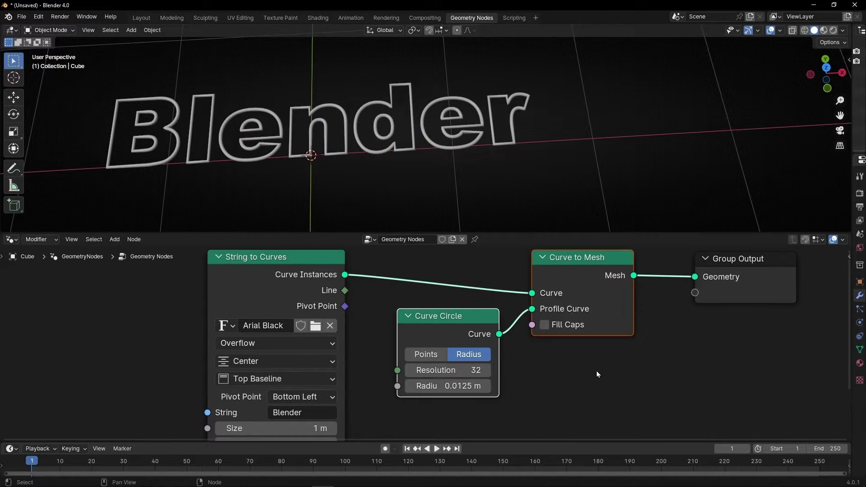
Dissolve the tube nodes and insert a Fill Curve node in their place.
key("ctrl+x")
key("Home")
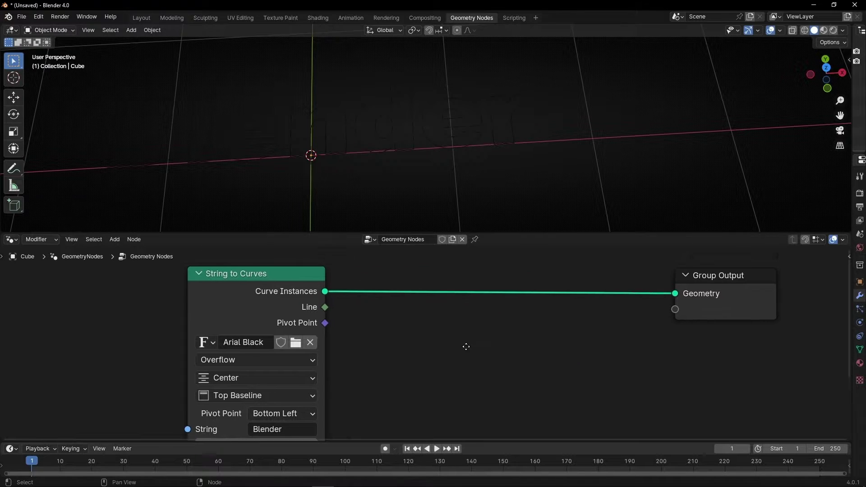
key("shift+a")
type("fill cu")
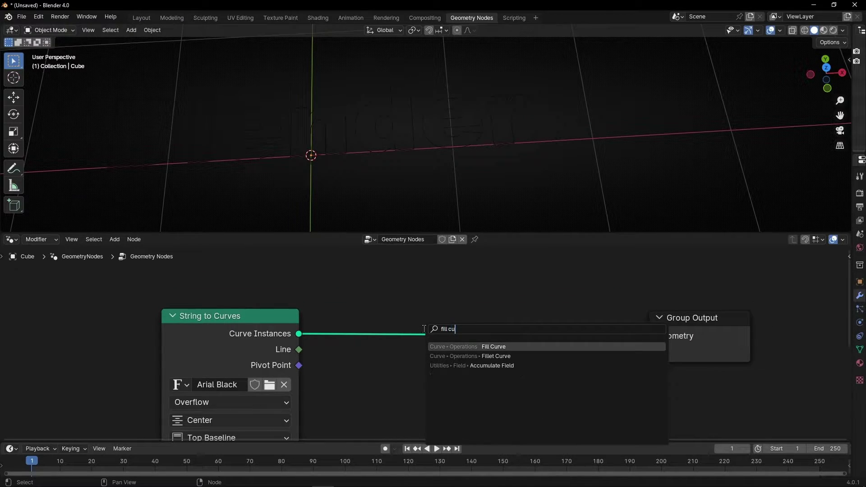
key("Return")
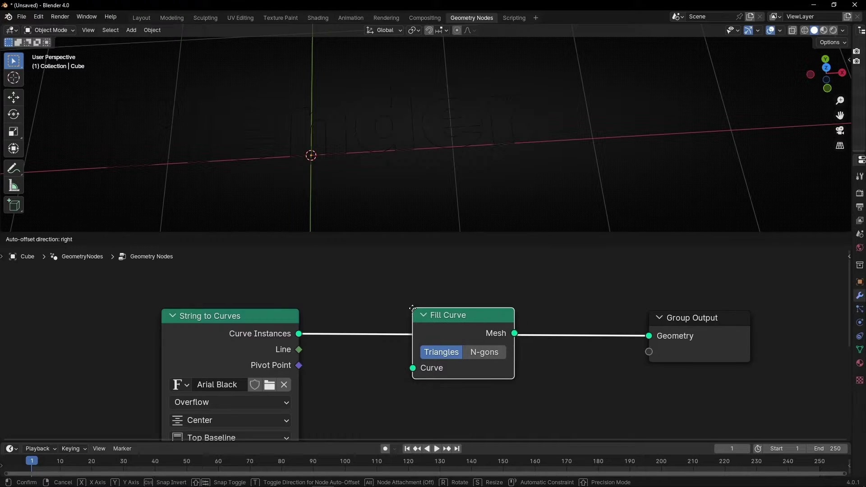
left_click(411, 330)
Check the filled letters and move Group Output further right.
middle_click_drag(346, 176, 421, 158)
middle_click_drag(689, 335, 541, 316)
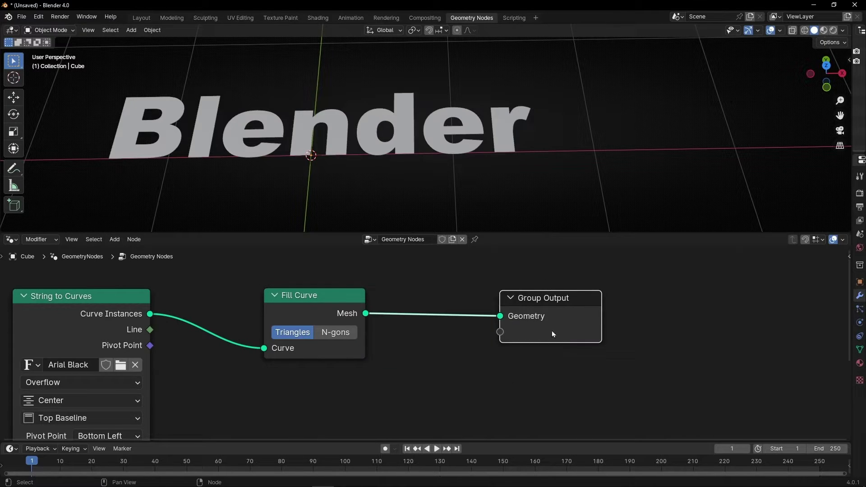
left_click_drag(562, 330, 633, 330)
Add Transform Geometry after Fill Curve with X rotation 90° to stand the text upright.
middle_click_drag(425, 171, 411, 119)
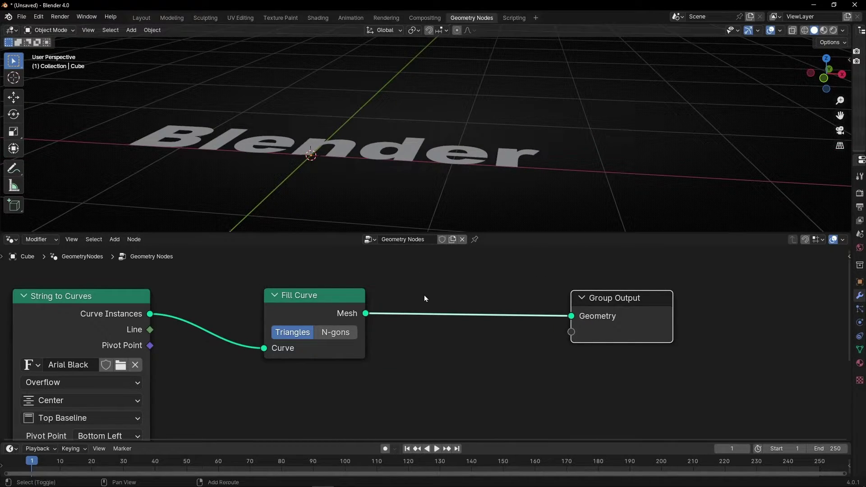
key("shift+a")
type("tra")
left_click(507, 310)
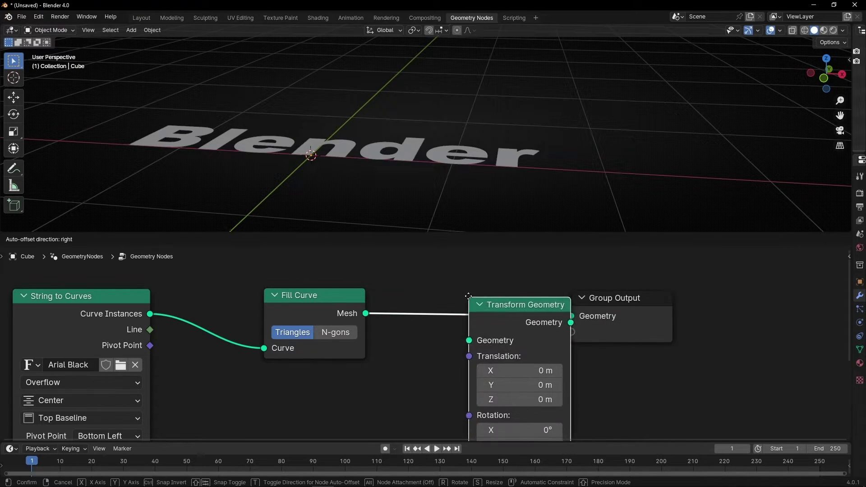
left_click(494, 301)
middle_click_drag(627, 408, 563, 355)
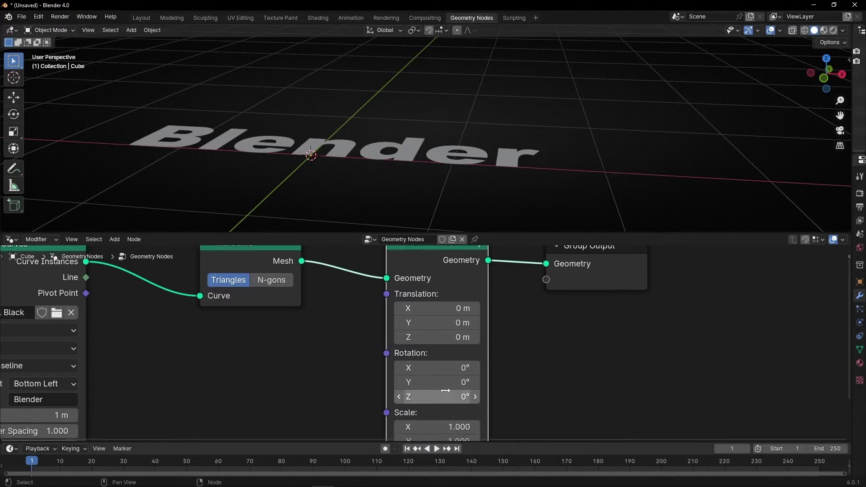
left_click(446, 369)
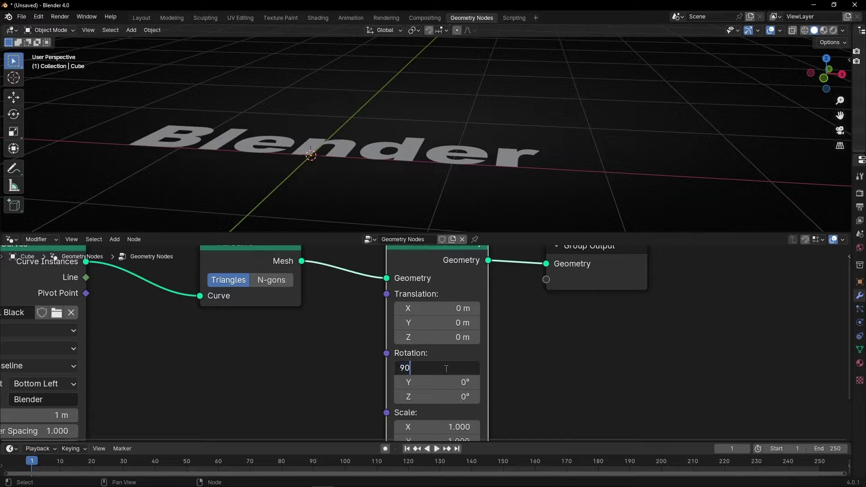
key("Return")
middle_click_drag(477, 82, 382, 146)
scroll(487, 352, "down", 3)
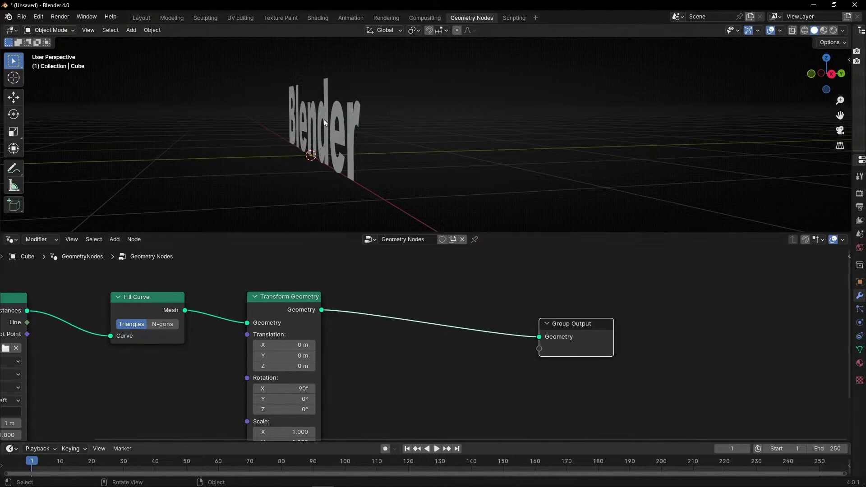
Add Extrude Mesh before Group Output with offset scale 0.200 and Individual unchecked.
key("shift+a")
type("extr")
left_click(528, 315)
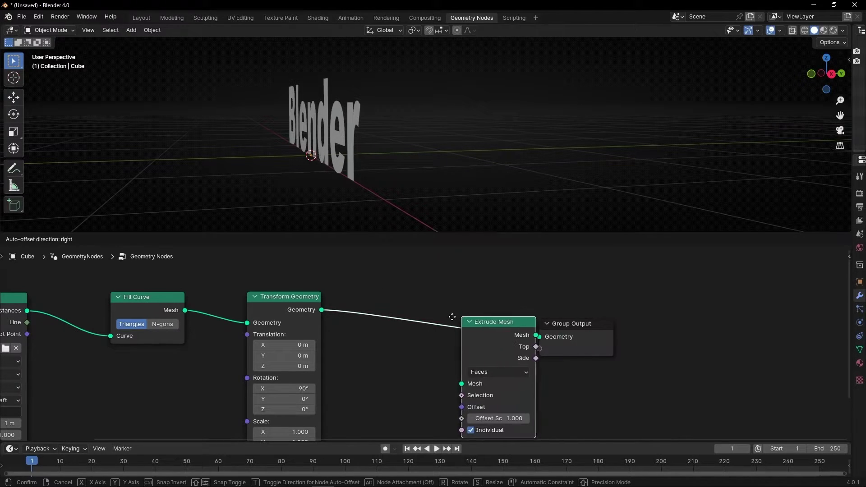
left_click(493, 301)
left_click_drag(460, 398, 429, 398)
middle_click_drag(284, 155, 312, 175)
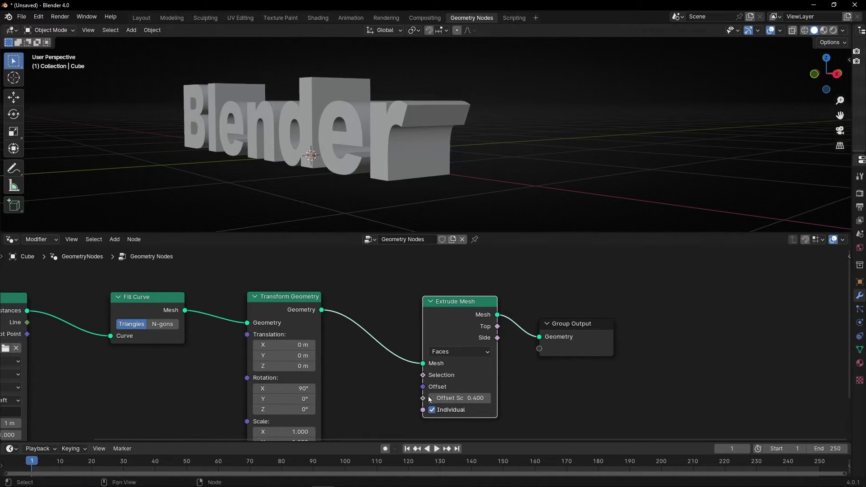
left_click_drag(430, 400, 420, 401)
middle_click_drag(435, 213, 551, 102)
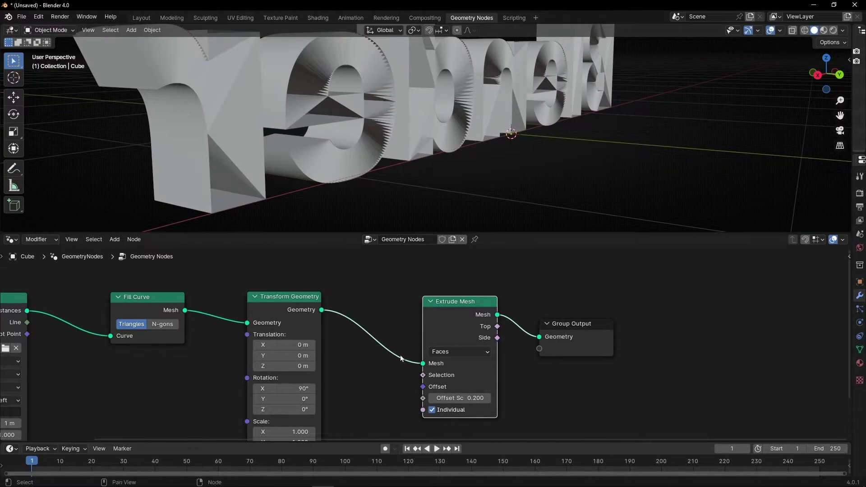
left_click(433, 411)
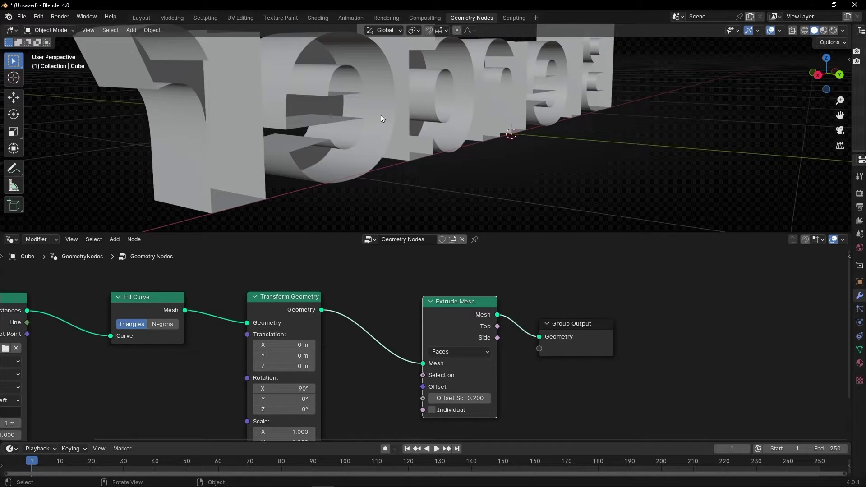
left_click_drag(460, 398, 433, 398)
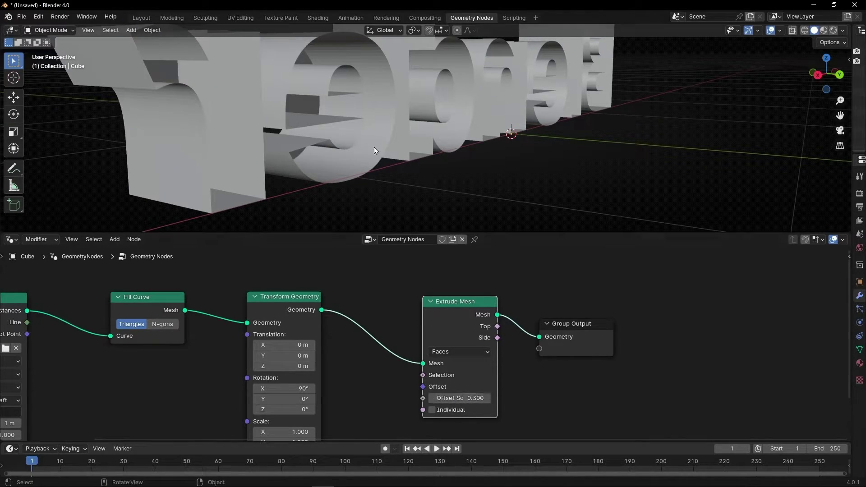
middle_click_drag(356, 121, 312, 159)
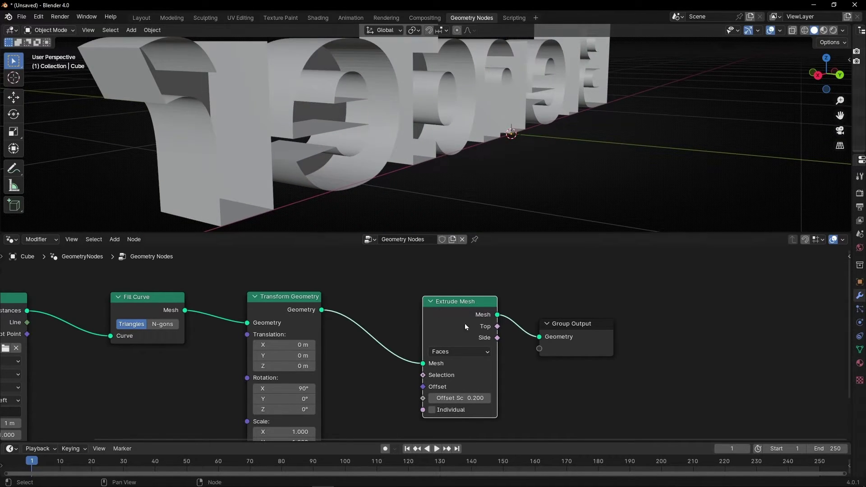
left_click_drag(489, 338, 476, 401)
Test linking Transform Geometry straight to the output to view flat letters, then undo.
left_click_drag(572, 324, 619, 306)
left_click_drag(322, 310, 379, 310)
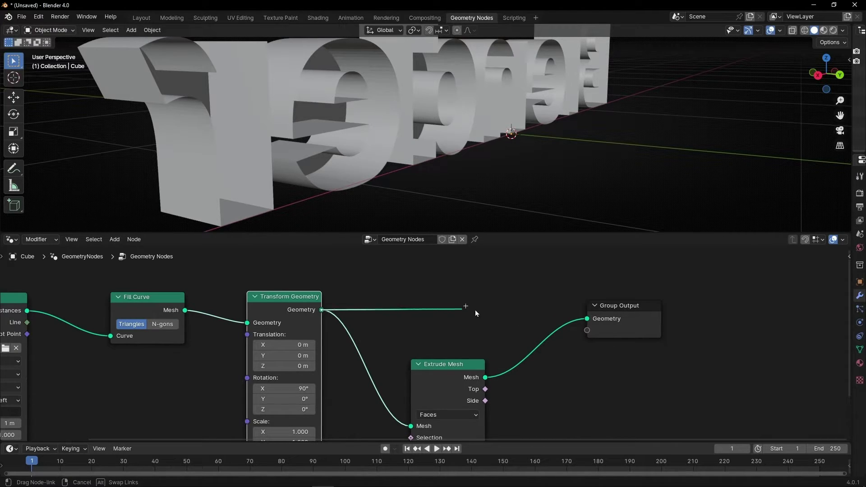
left_click_drag(546, 310, 592, 319)
middle_click_drag(435, 148, 464, 89)
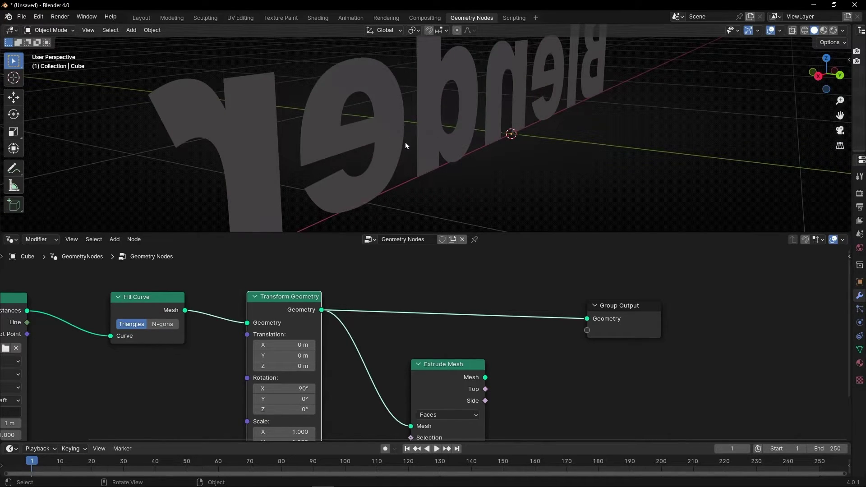
key("ctrl+z")
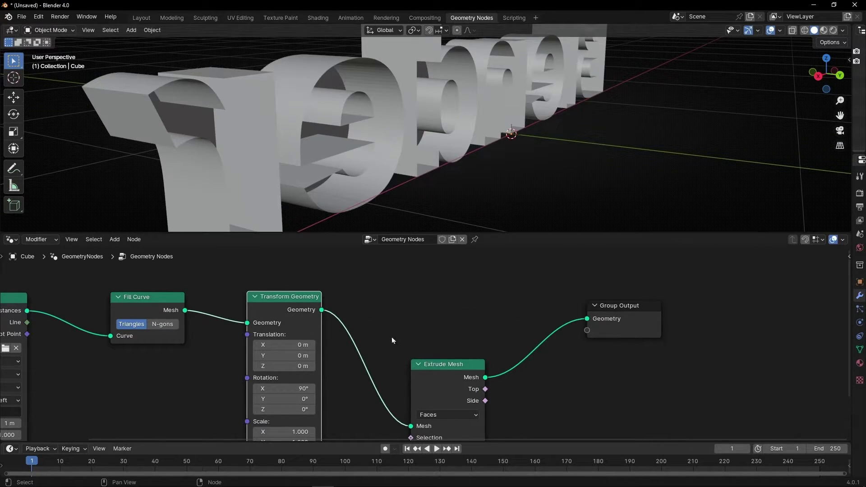
Add Join Geometry before Group Output and link Transform Geometry's output into it.
key("shift+a")
type("join")
key("Return")
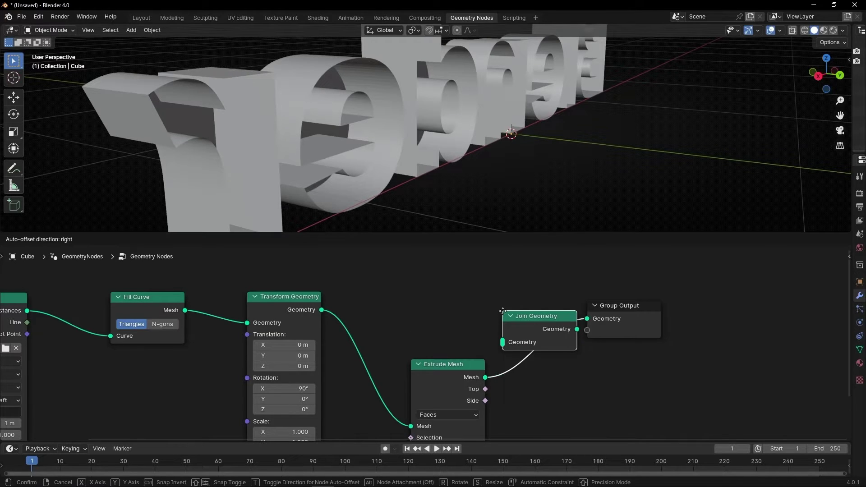
left_click(528, 311)
left_click_drag(322, 309, 528, 342)
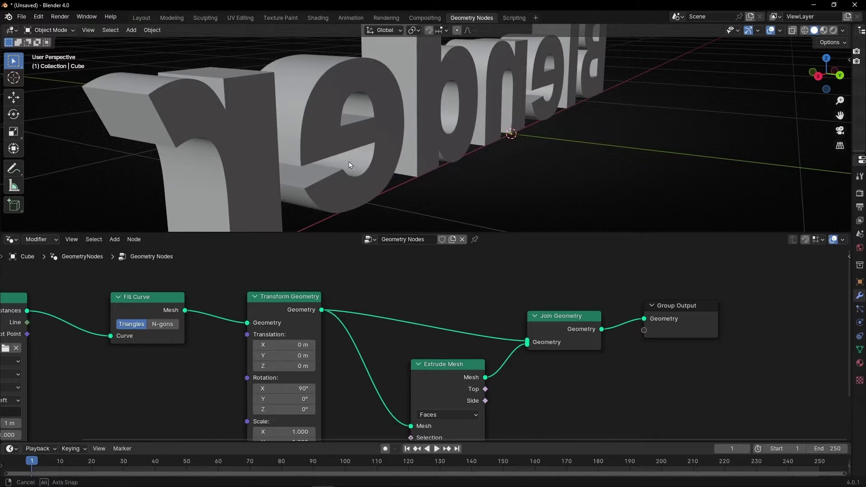
middle_click_drag(433, 172, 538, 160)
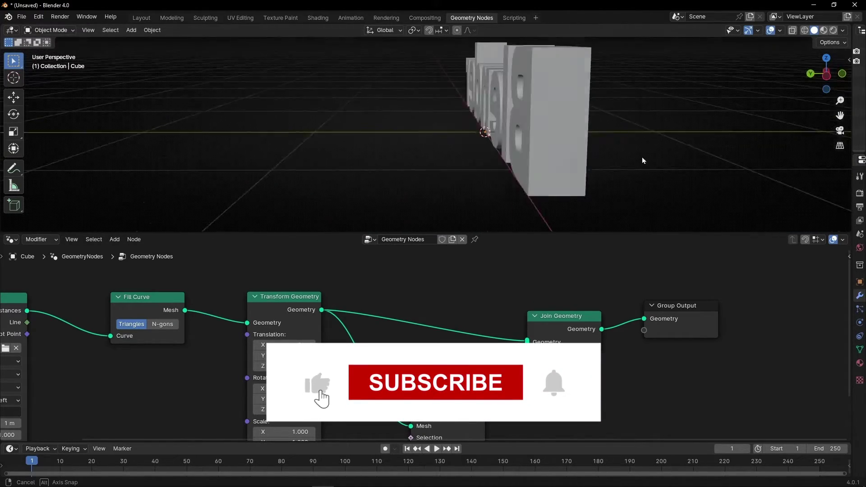
middle_click_drag(646, 157, 333, 158)
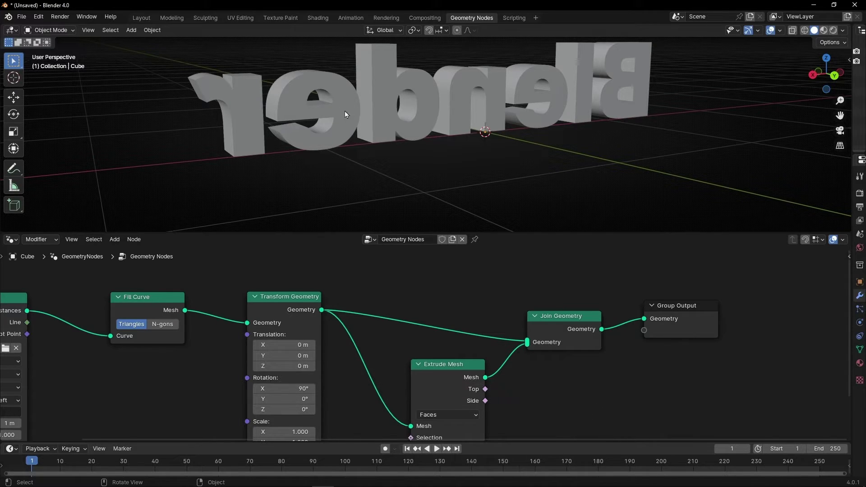
middle_click_drag(350, 110, 361, 149)
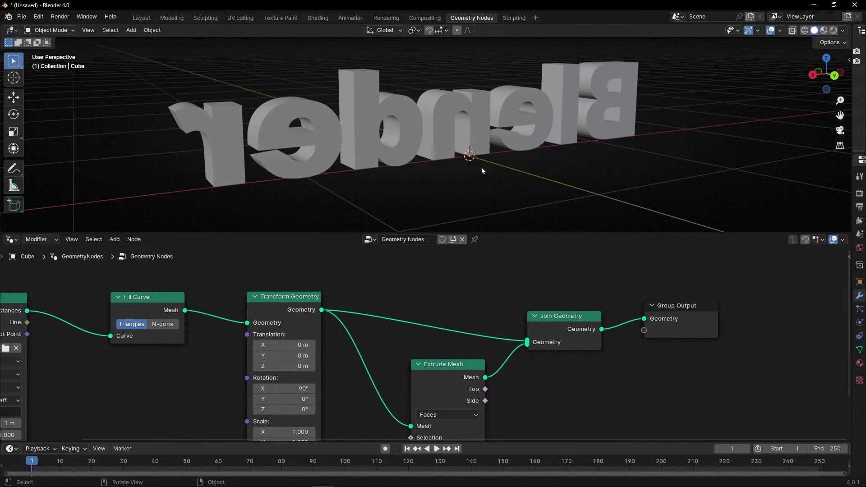
Enable the Face Orientation overlay and inspect the text from another side.
left_click(781, 31)
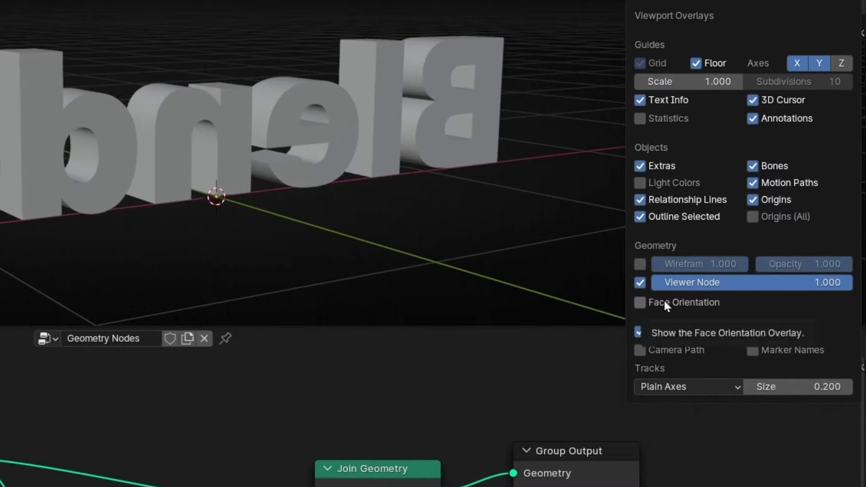
left_click(664, 299)
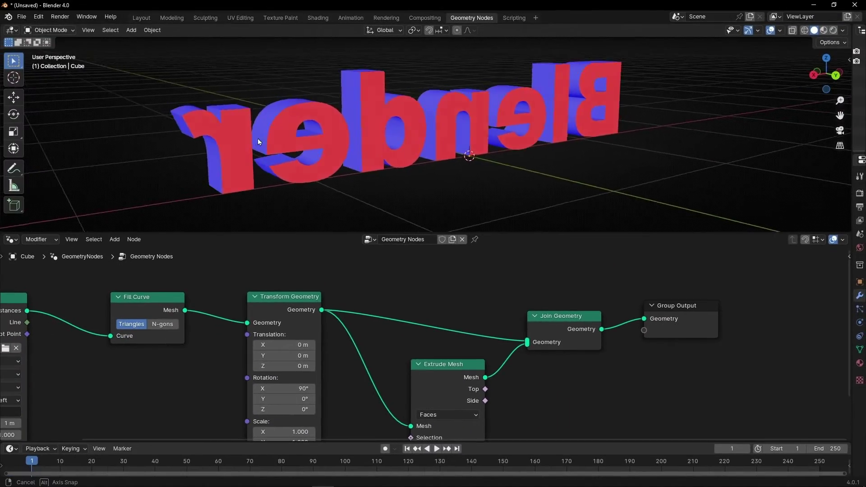
middle_click_drag(258, 139, 577, 136)
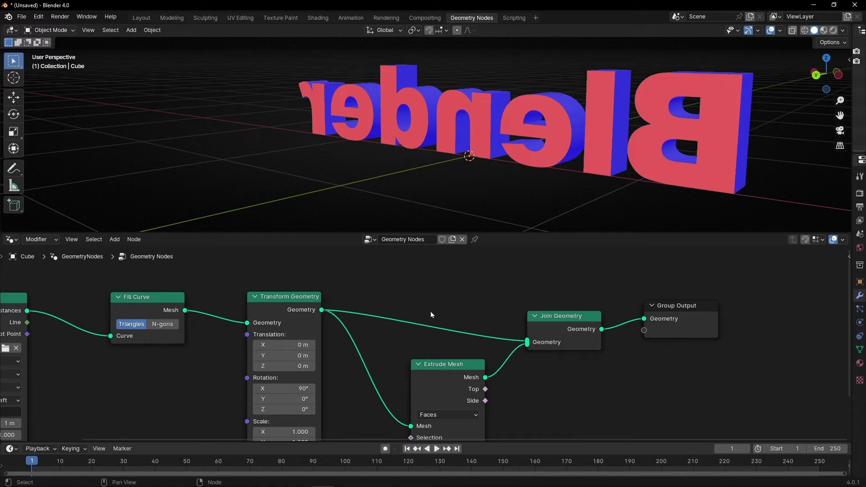
Insert Flip Faces between Transform Geometry and Join Geometry, then reconnect Extrude Mesh.
key("shift+a")
type("flip")
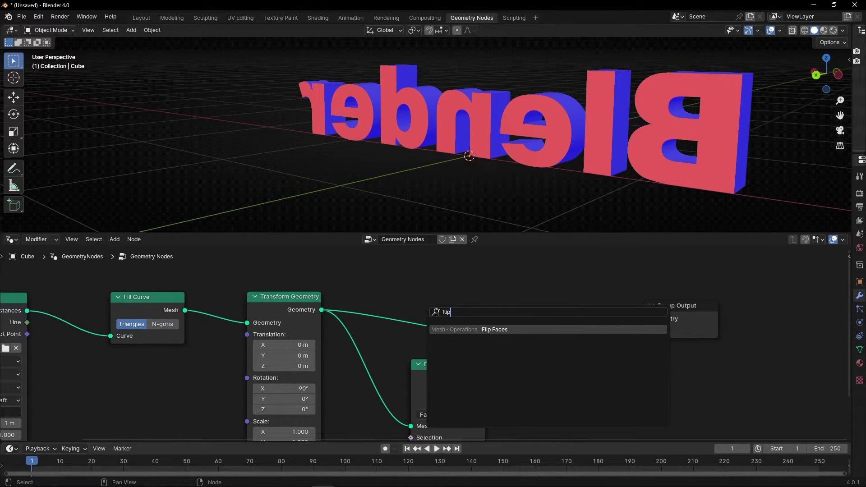
left_click(458, 330)
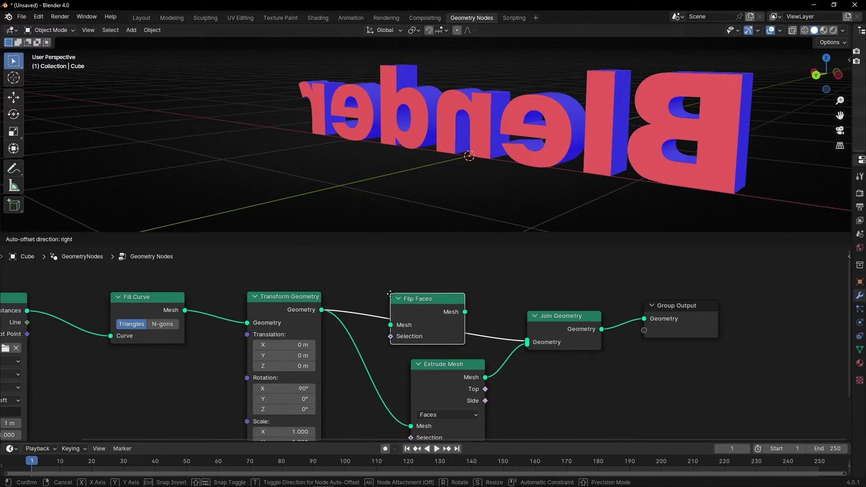
left_click(412, 302)
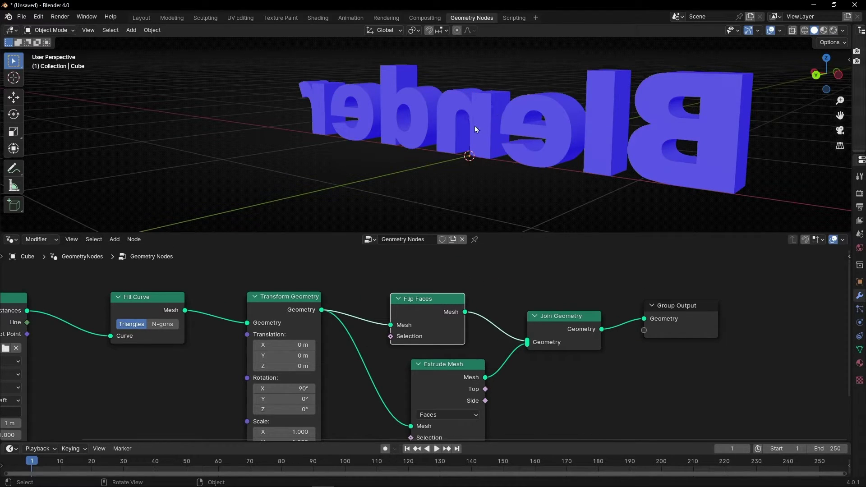
right_click_drag(500, 346, 512, 379, "ctrl")
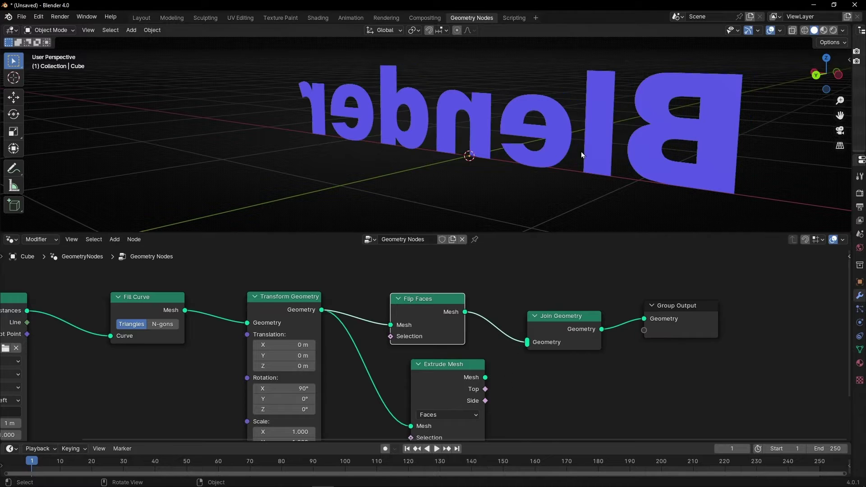
middle_click_drag(640, 136, 492, 149)
left_click_drag(485, 378, 524, 344)
middle_click_drag(564, 194, 625, 154)
Turn off the Face Orientation overlay.
left_click(781, 30)
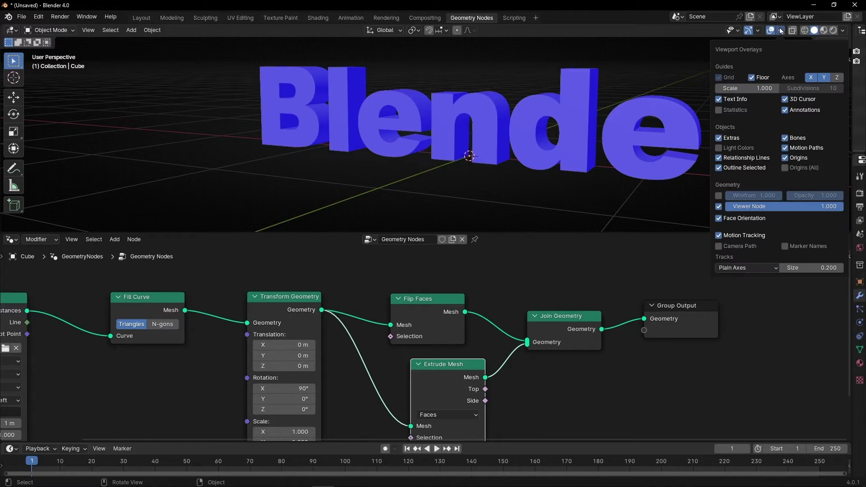
left_click(719, 218)
scroll(486, 172, "down", 2)
Add a Slice String node feeding the String input of String to Curves.
mouse_move(486, 173)
middle_mouse_down()
mouse_move(478, 168)
mouse_move(643, 159)
mouse_move(470, 163)
mouse_move(467, 170)
mouse_move(478, 170)
middle_mouse_up()
middle_click_drag(360, 285, 728, 241)
middle_click_drag(141, 367, 309, 350)
left_click_drag(465, 353, 359, 311)
type("slice")
key("Return")
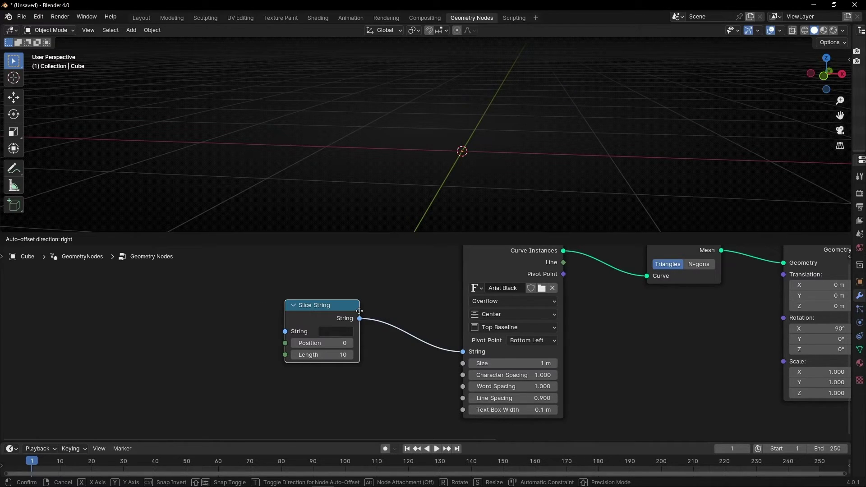
left_click(365, 311)
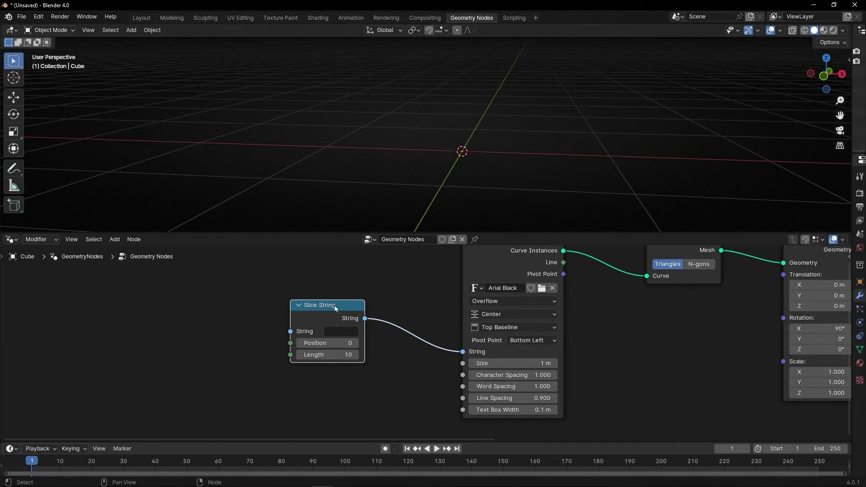
Set the Slice String text to 'Blender' and its Length to 0.
left_click(324, 332)
type("Blender")
key("Return")
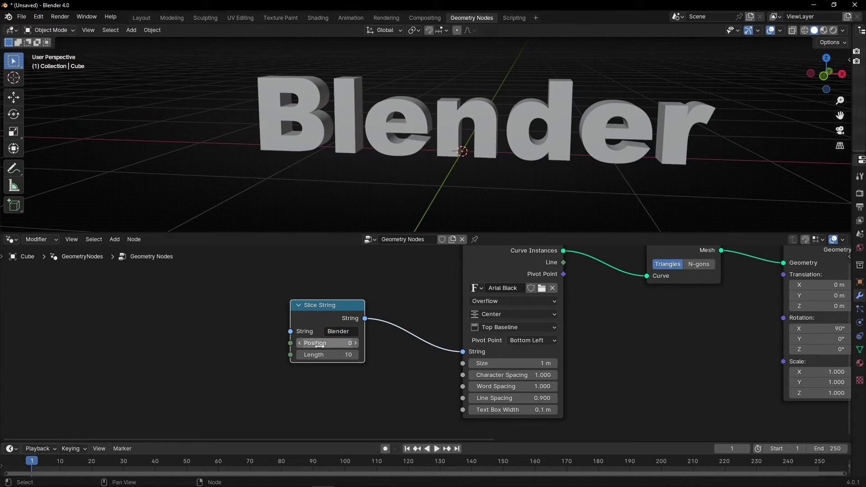
mouse_move(327, 354)
left_mouse_down()
mouse_move(311, 355)
mouse_move(350, 355)
mouse_move(311, 355)
left_mouse_up()
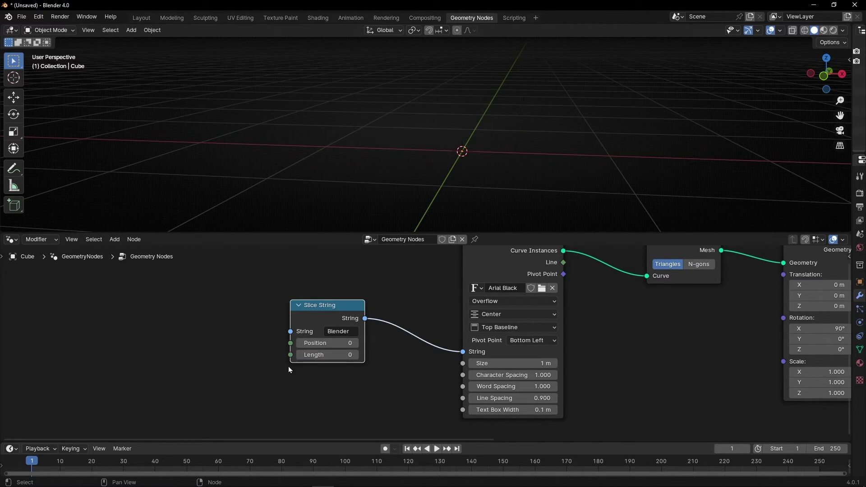
Keyframe the Slice String Length at 0 on frame 1 and 10 on frame 30.
right_click(325, 355)
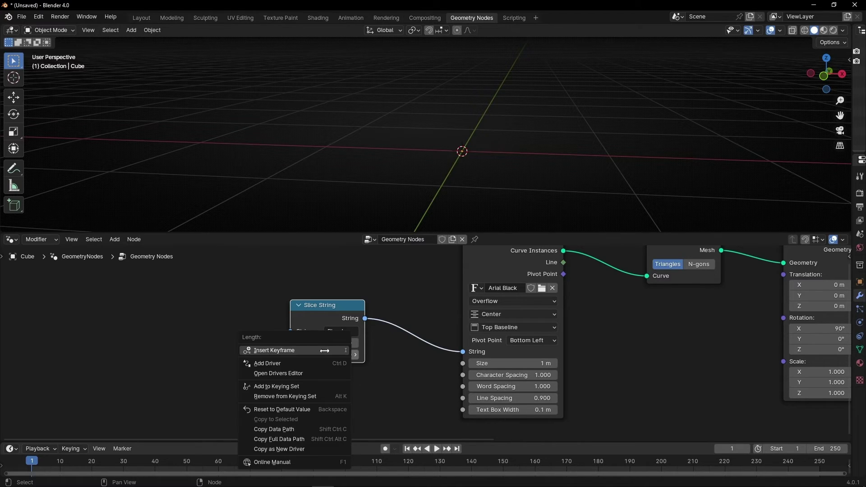
left_click(290, 355)
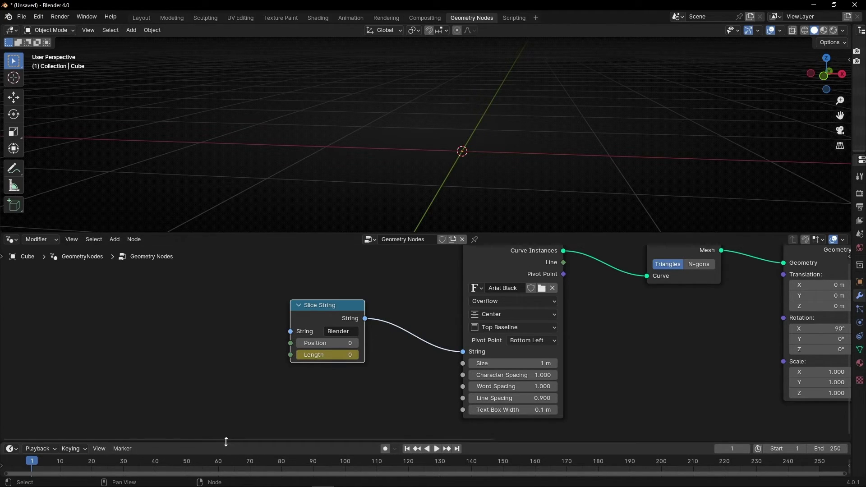
left_click_drag(226, 441, 226, 394)
left_click_drag(97, 412, 123, 412)
left_click(338, 331)
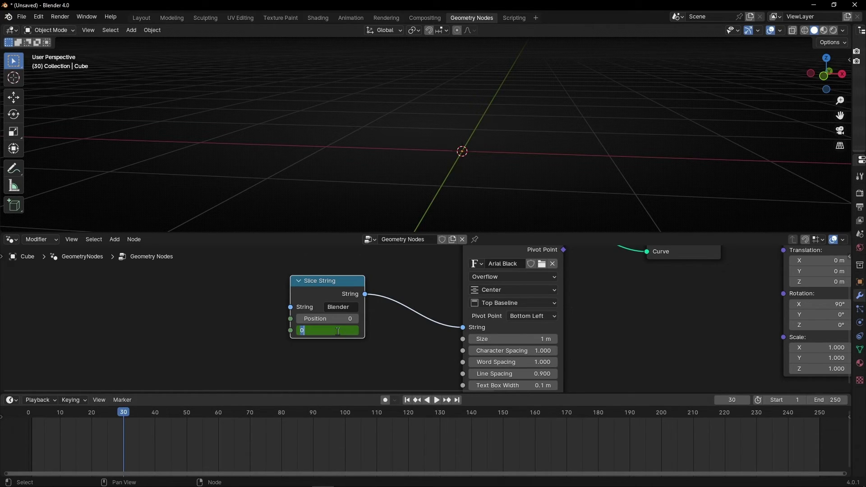
type("10")
key("Return")
right_click(337, 331)
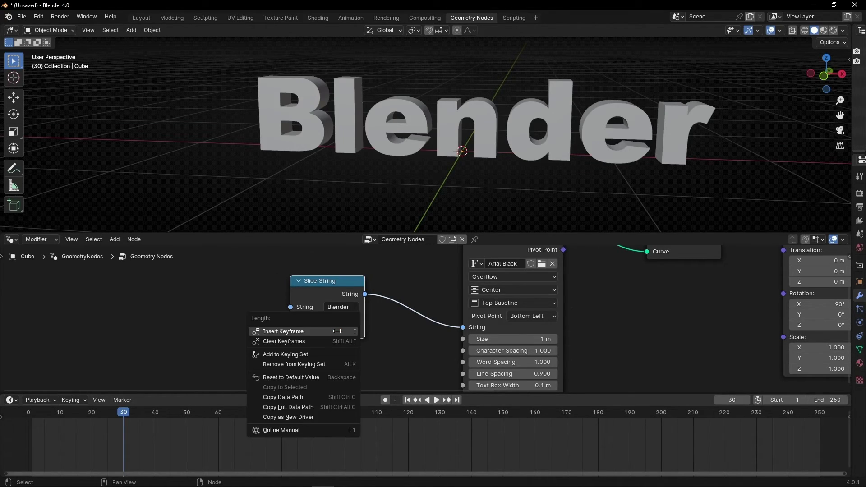
left_click(338, 329)
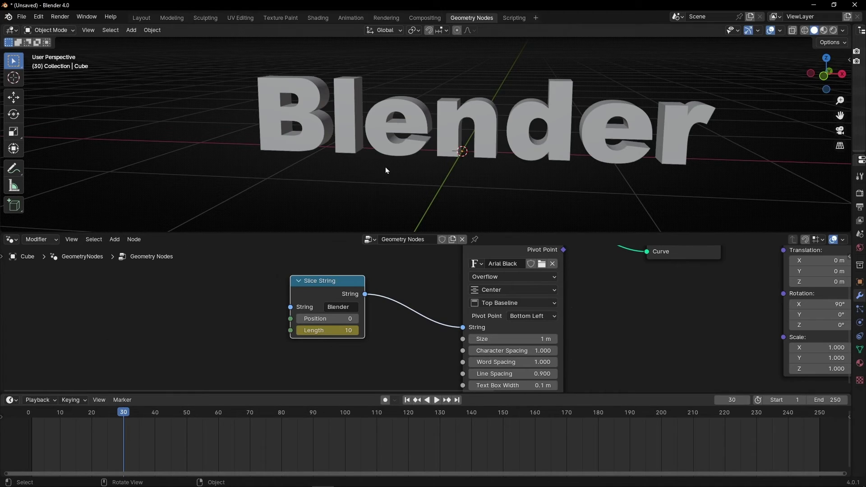
Play the letter-reveal animation from frame 1, then reposition the Slice String node.
left_click(385, 132)
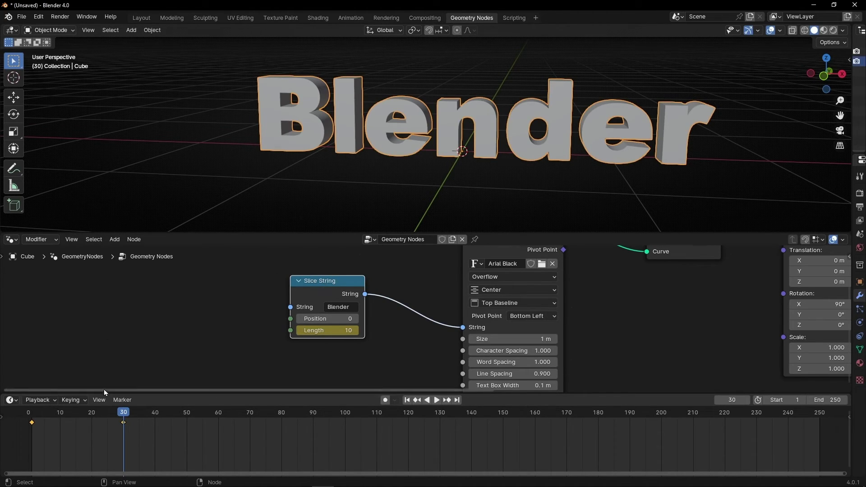
left_click(407, 400)
left_click(436, 400)
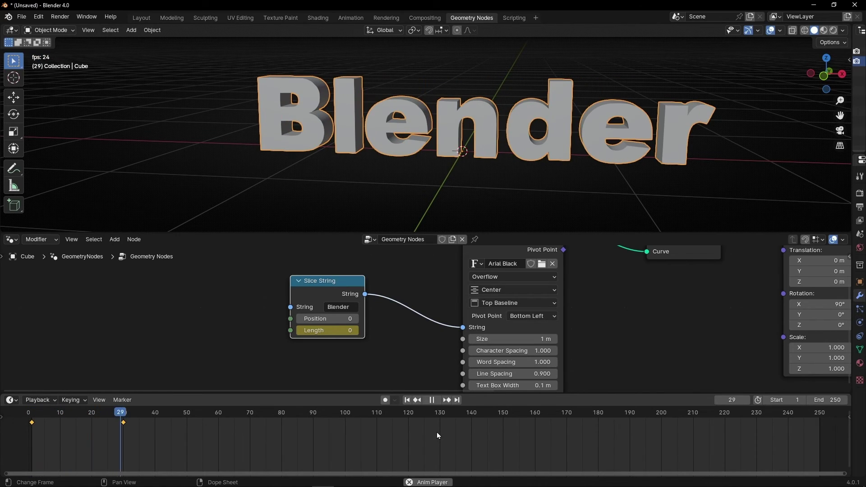
key("space")
left_click_drag(334, 281, 349, 292)
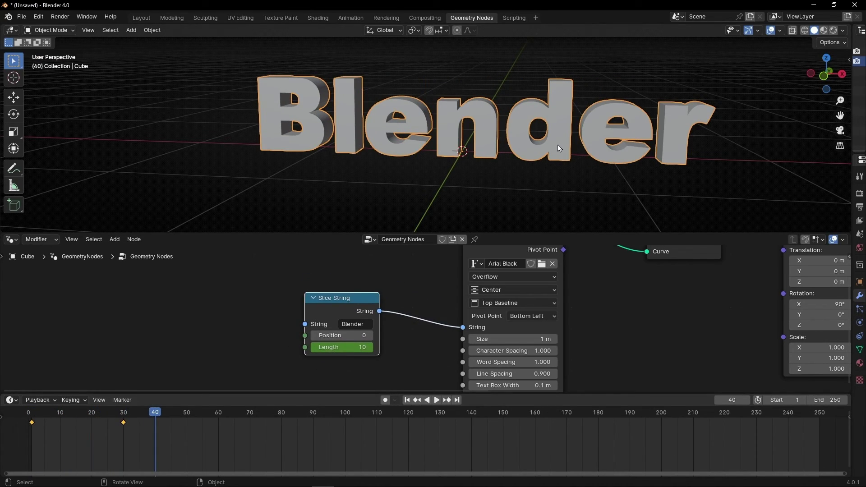